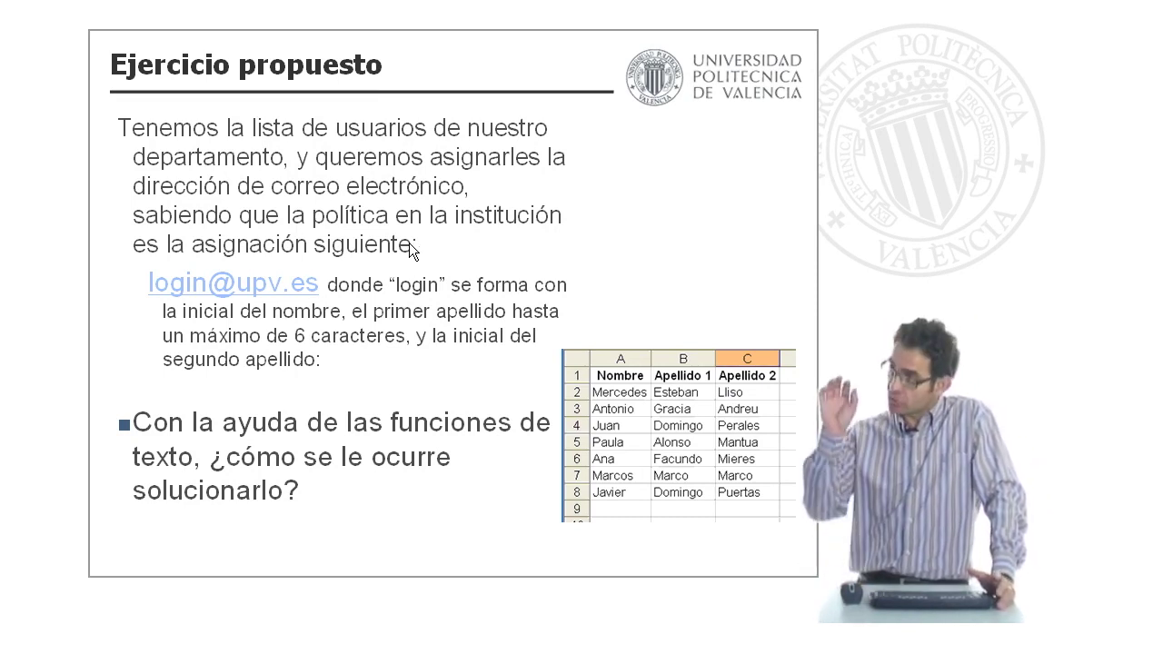
- Advance the presentation from the 'Ejercicio propuesto' slide to the 'Resultado' slide of expected addresses
click(374, 198)
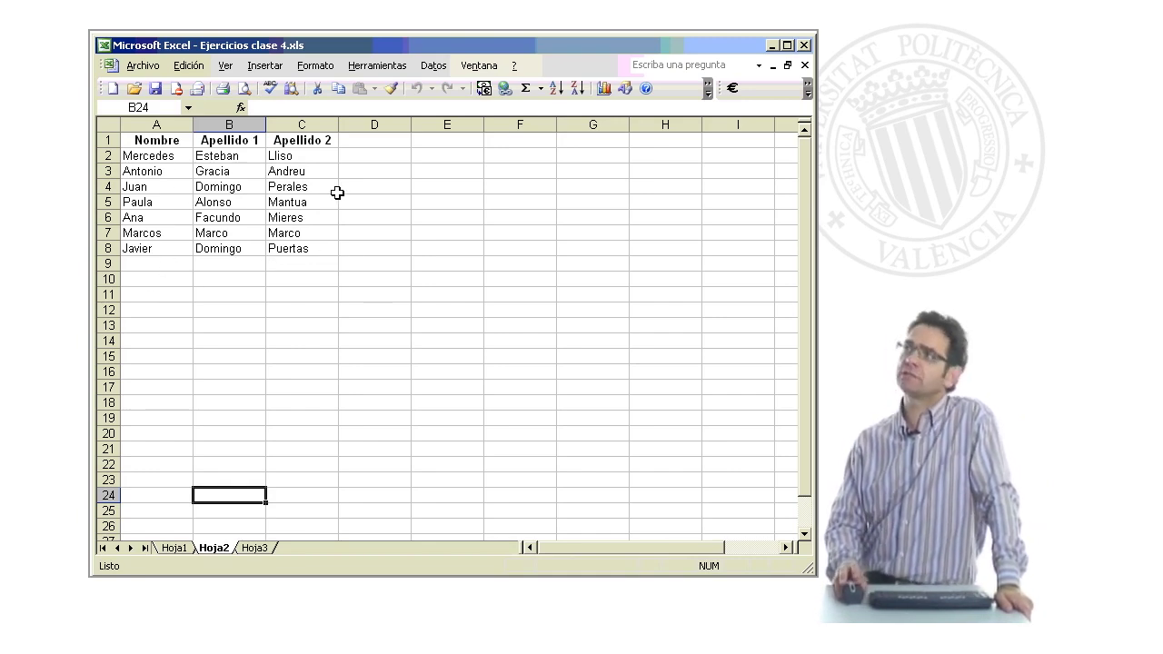
- Enter the header 'Inicial' in D1 beside Apellido 2, then select D2 for the formula
click(376, 158)
click(379, 144)
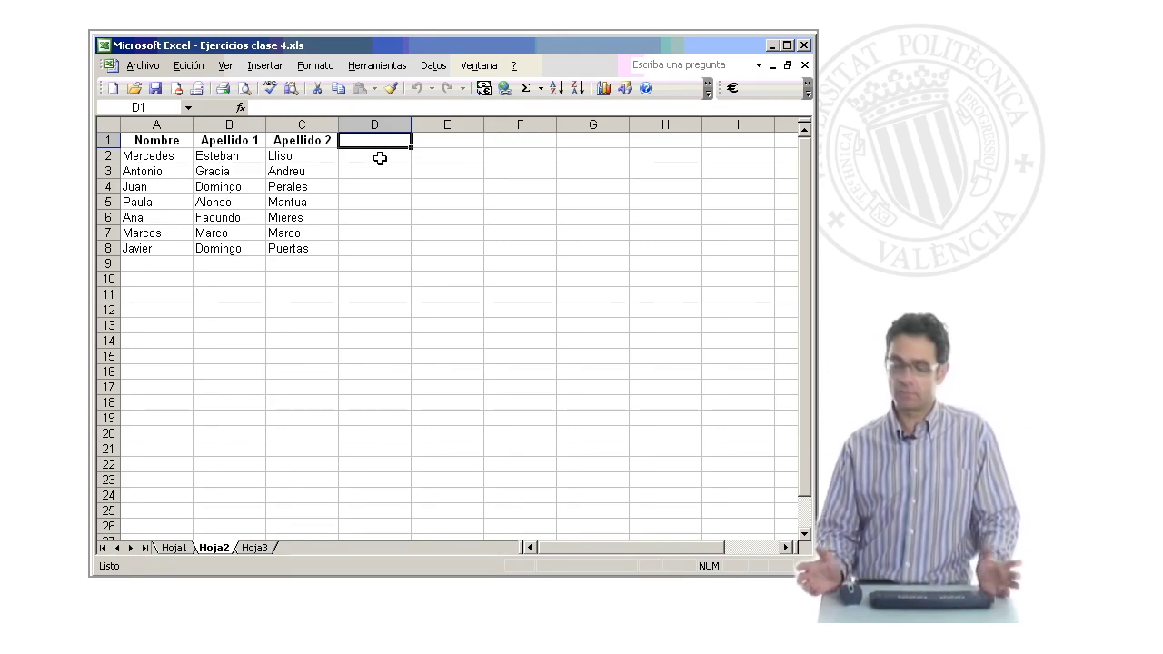
text(Inicial)
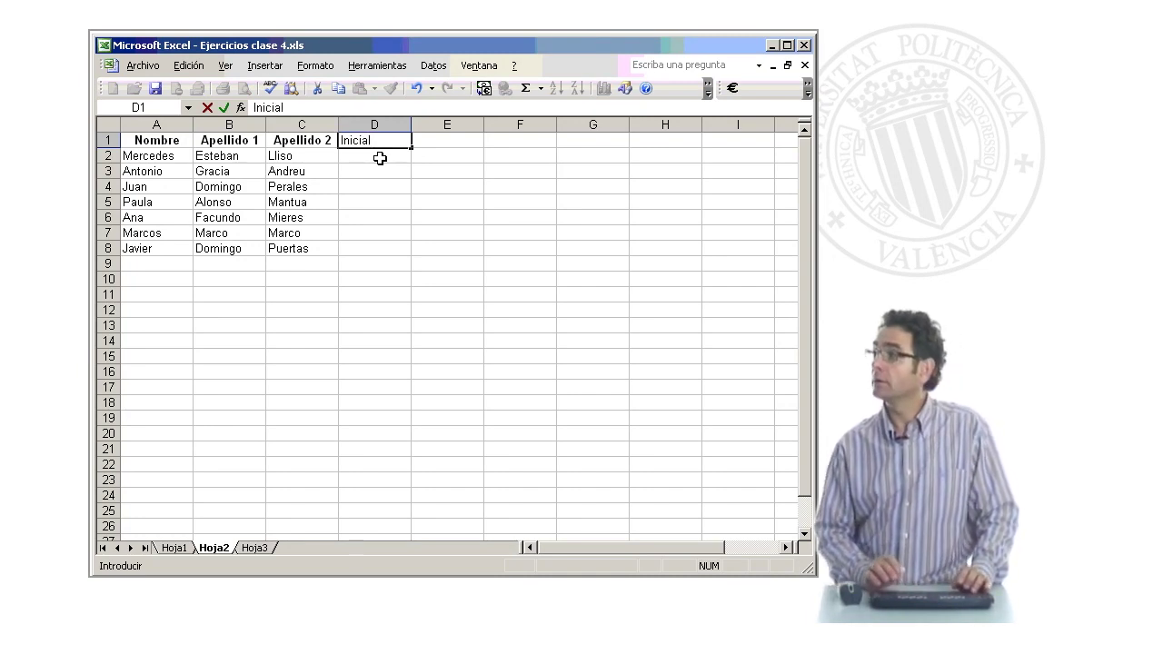
key(Return)
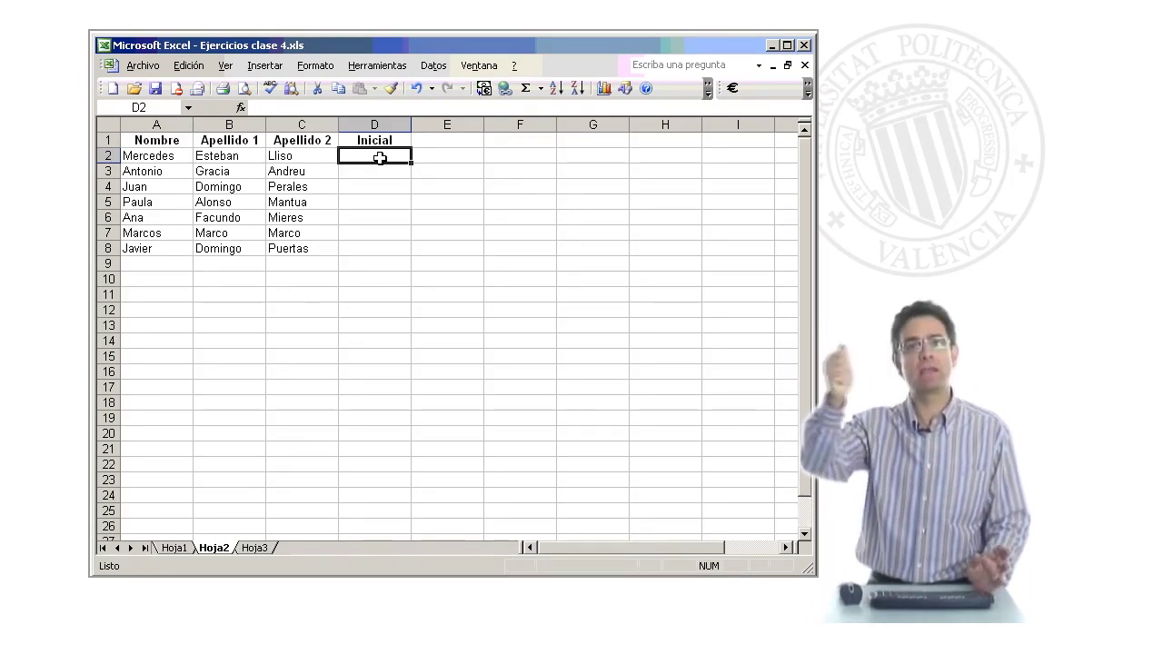
click(149, 156)
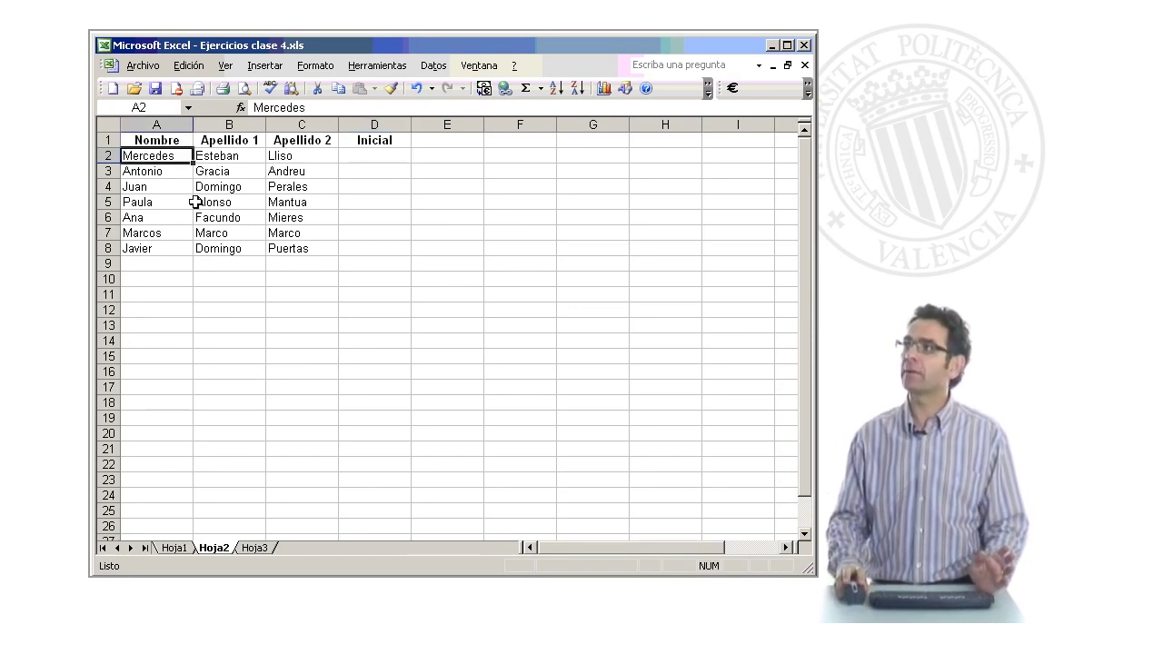
click(382, 155)
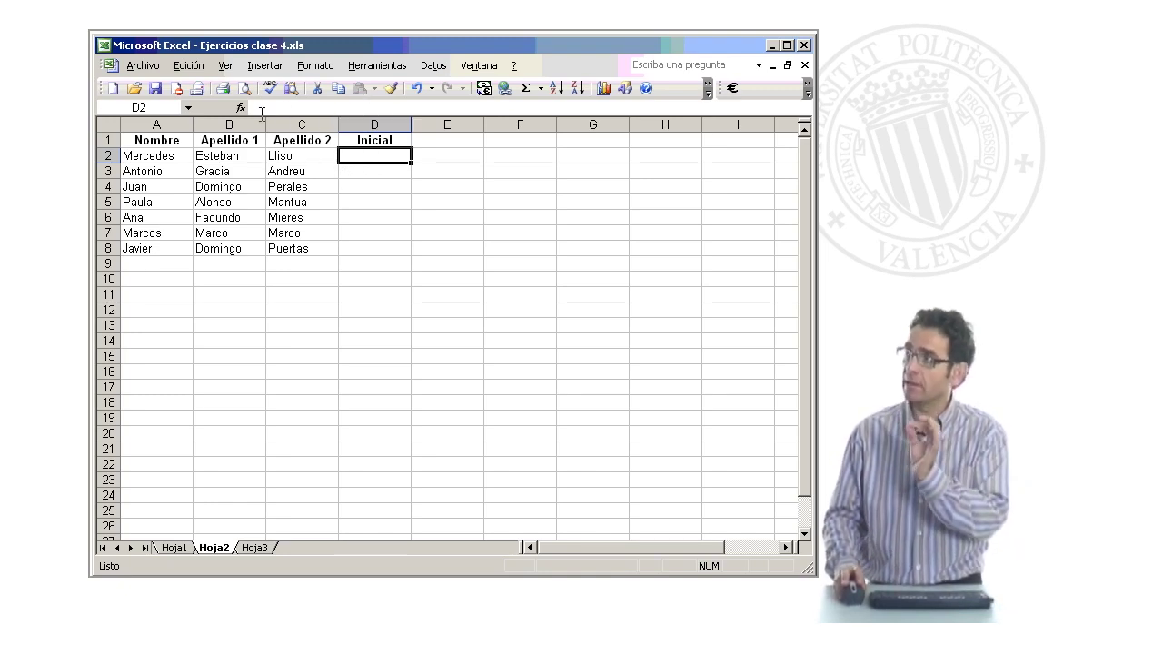
- Start an =EXTRAE() formula in D2, picking EXTRAE from the Texto function category
text(=)
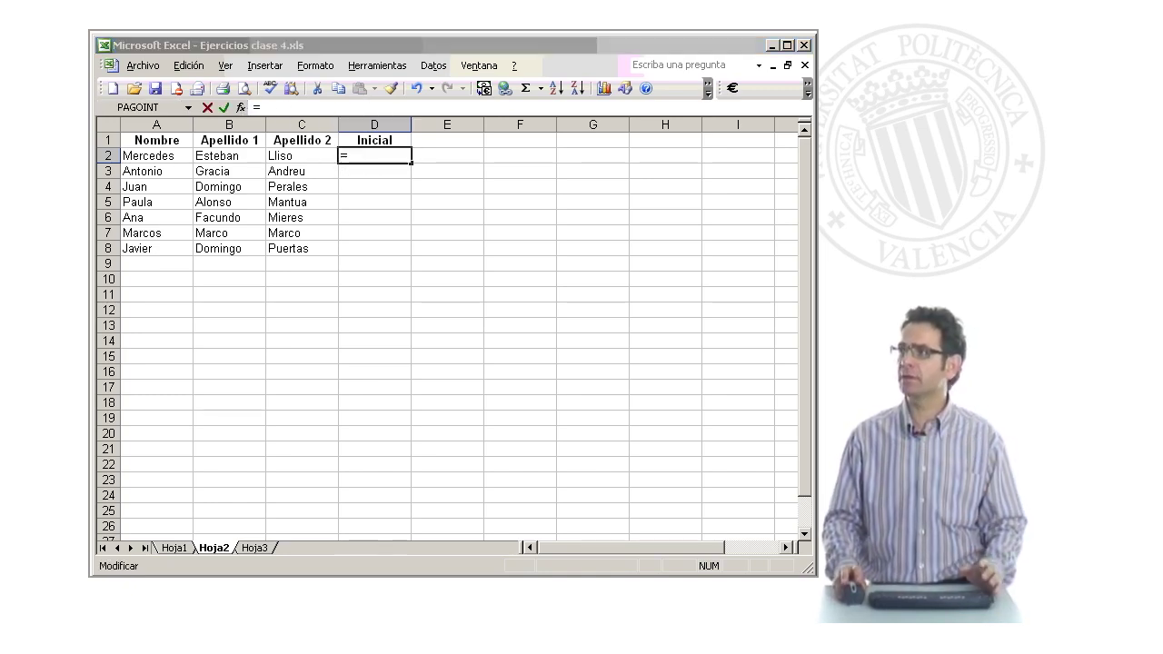
key(shift+F3)
drag(297, 252, 611, 165)
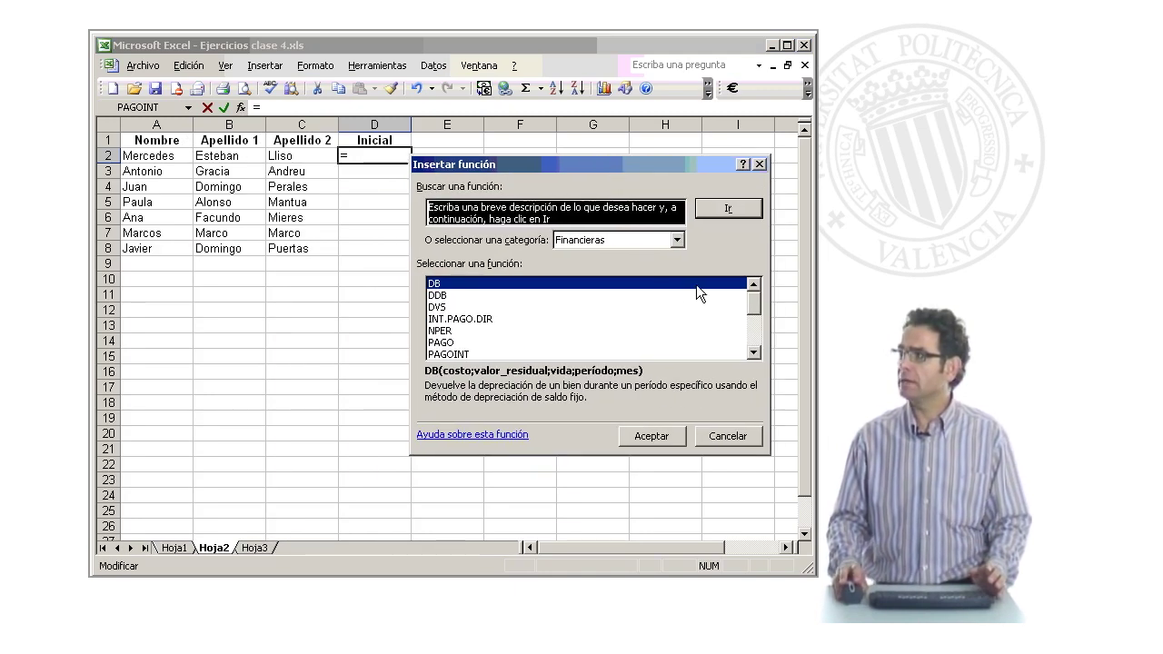
click(676, 239)
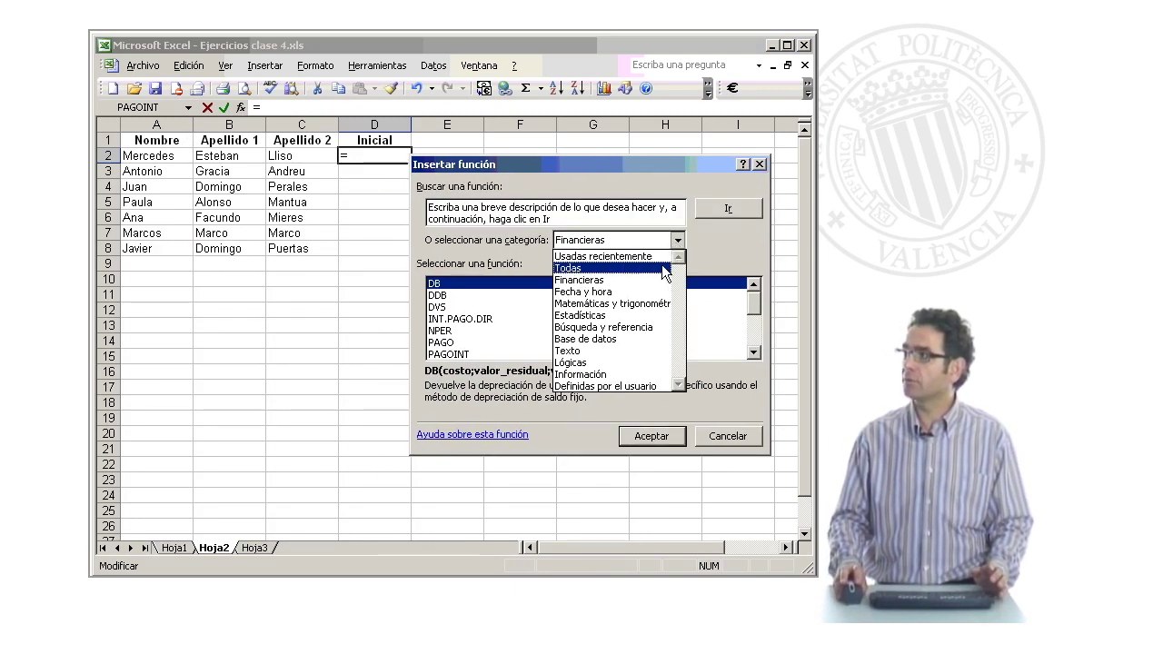
click(617, 350)
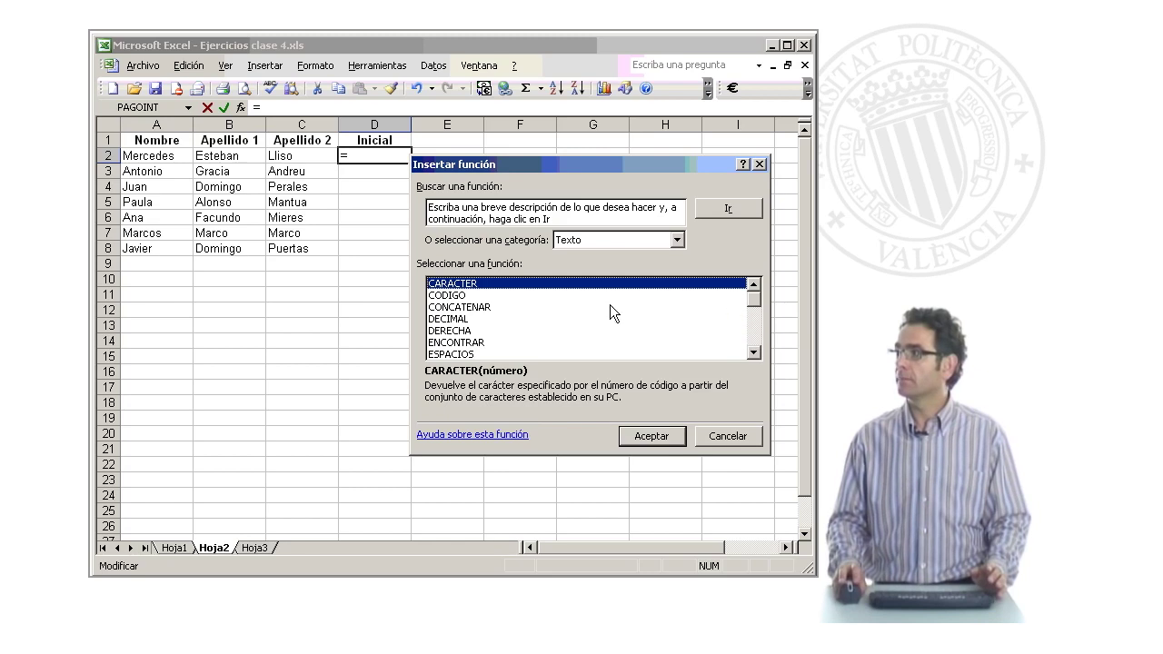
click(752, 351)
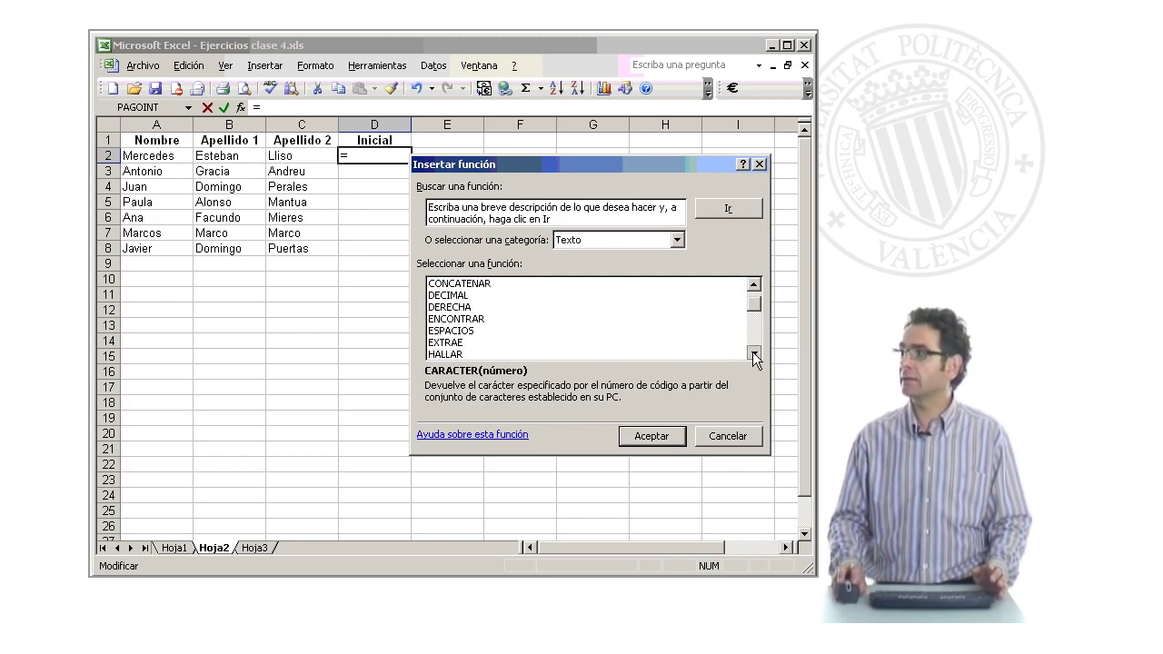
click(451, 333)
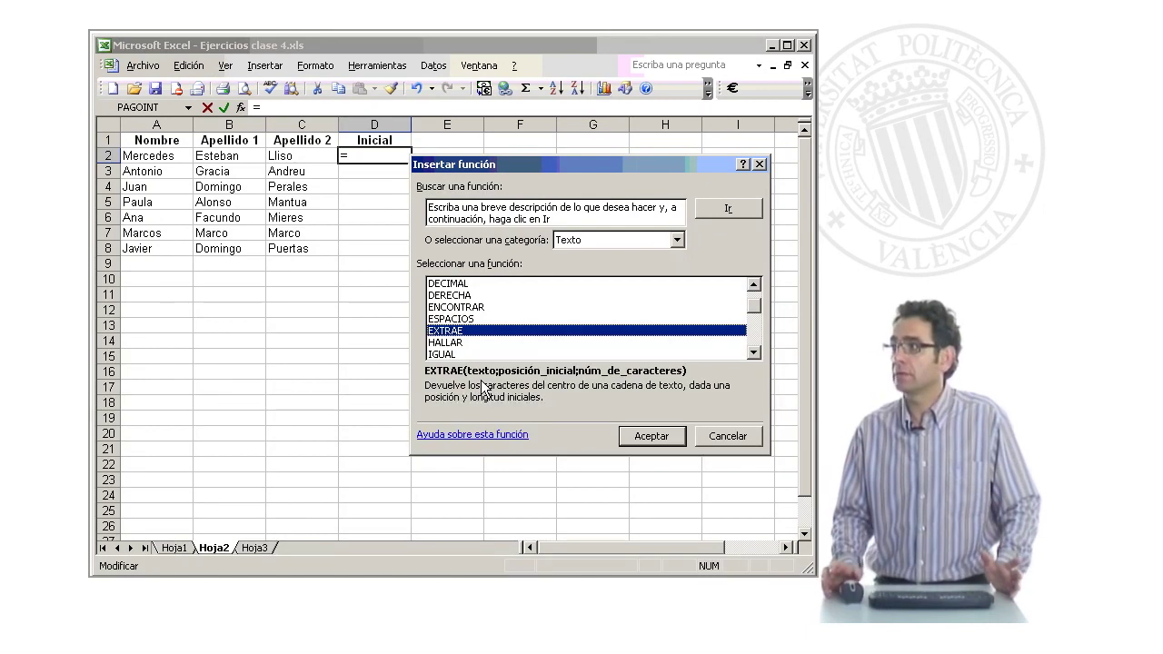
click(665, 439)
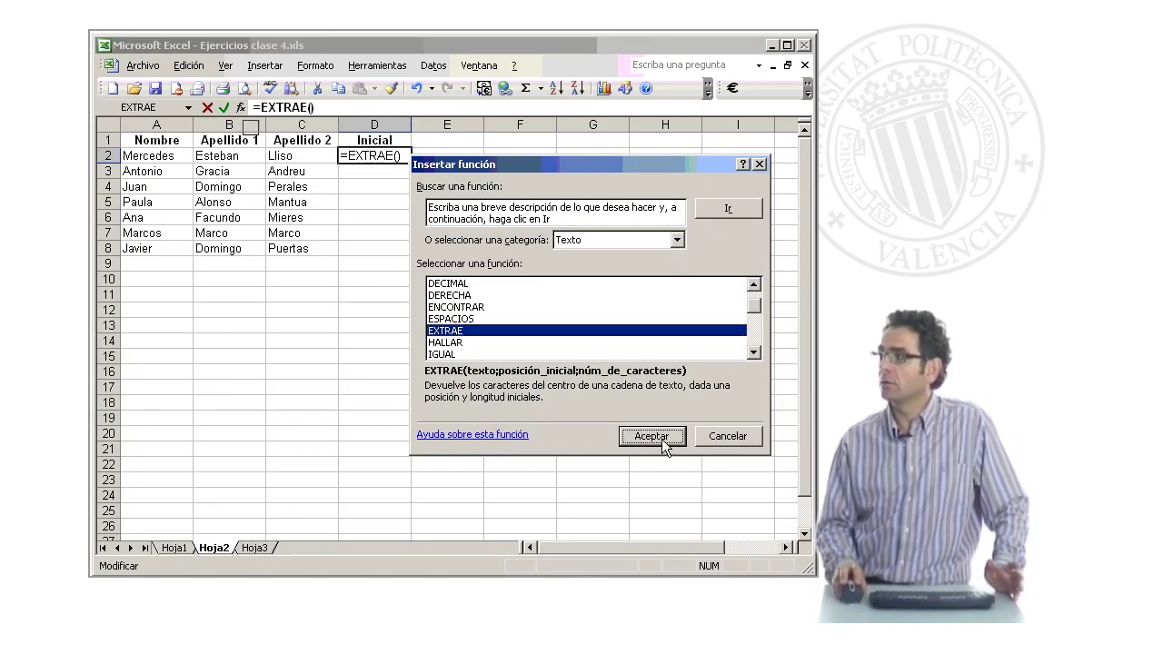
click(651, 437)
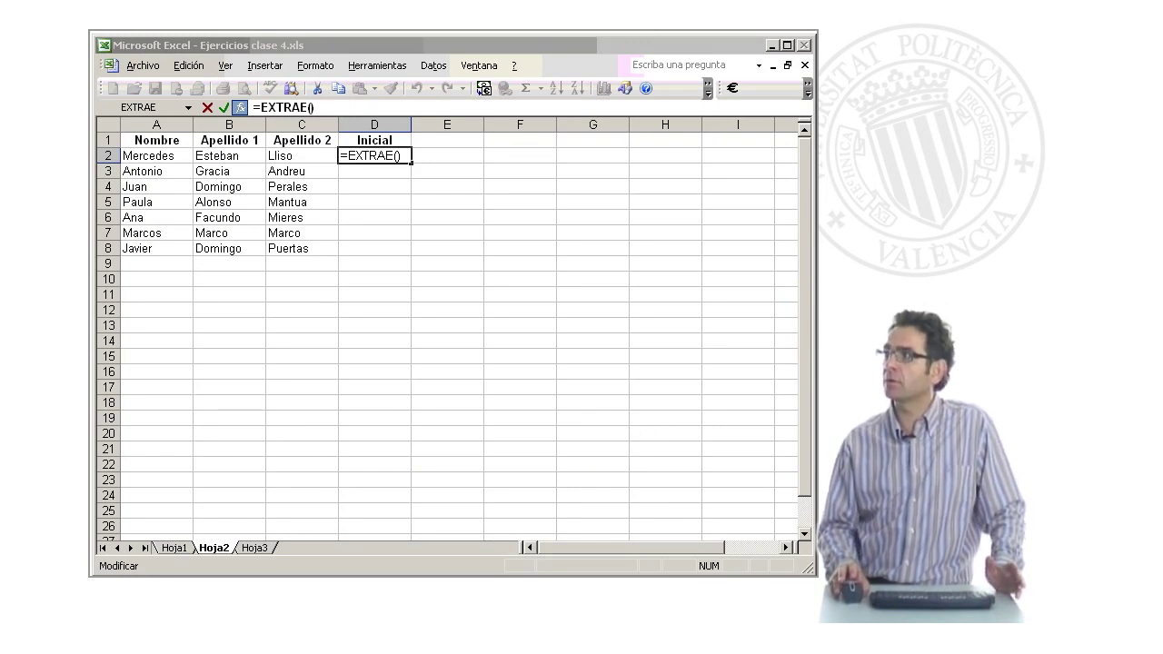
click(240, 107)
drag(453, 234, 764, 234)
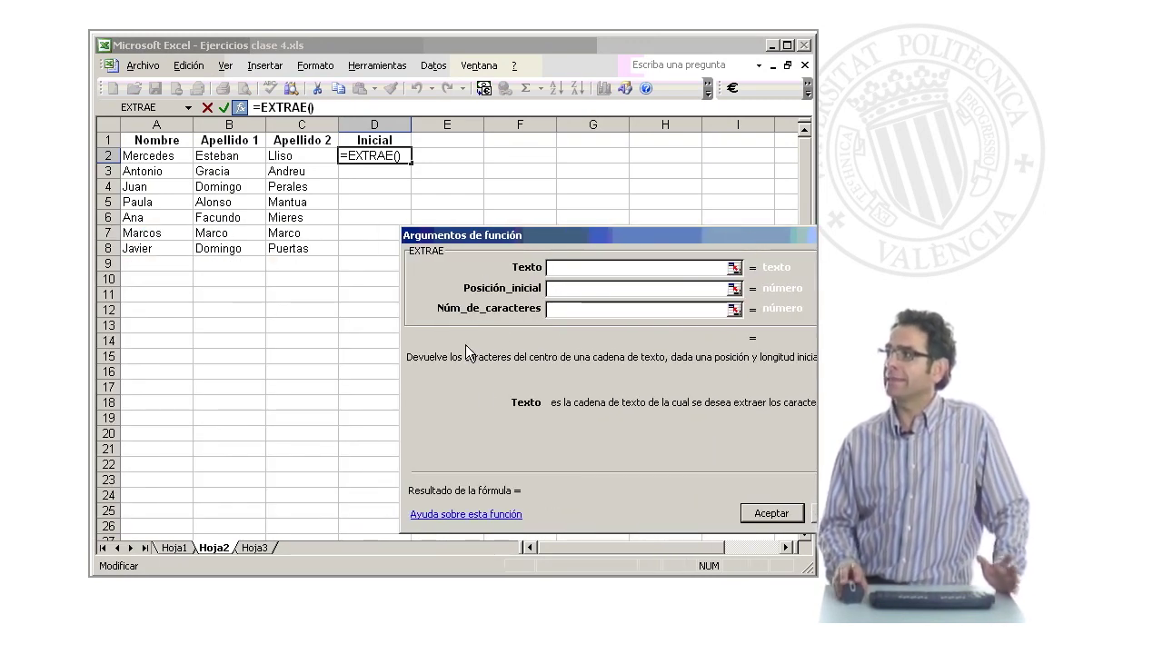
- Set the EXTRAE arguments to A2, 1 and 1 so D2 returns M
click(168, 155)
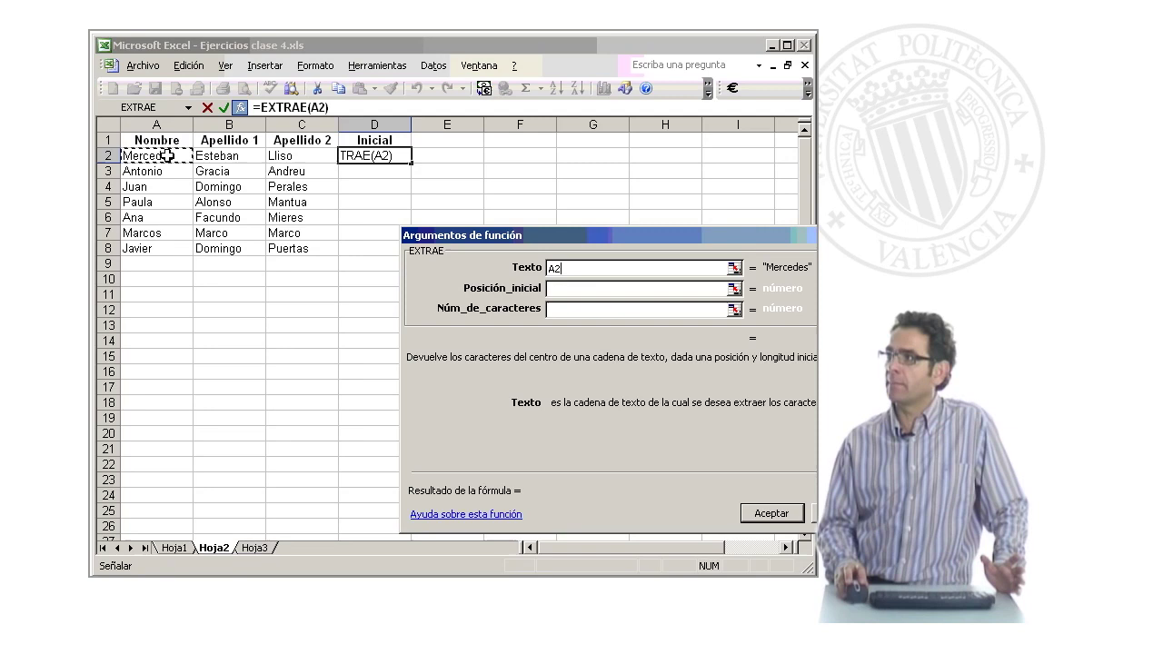
click(563, 290)
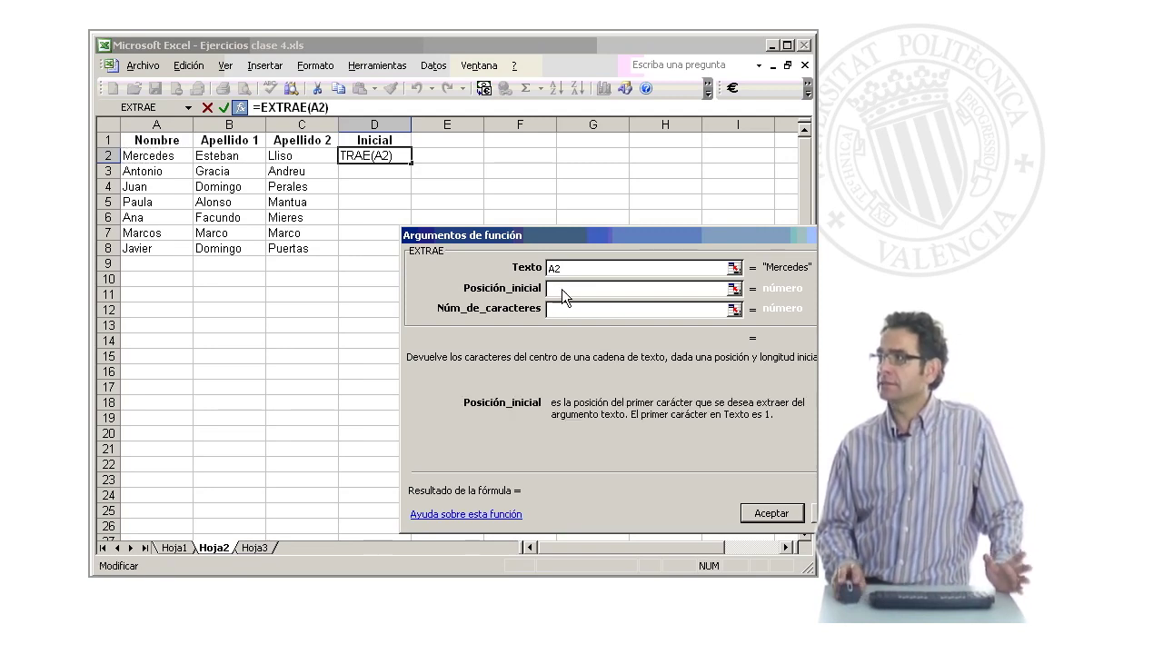
text(1)
click(549, 309)
text(1)
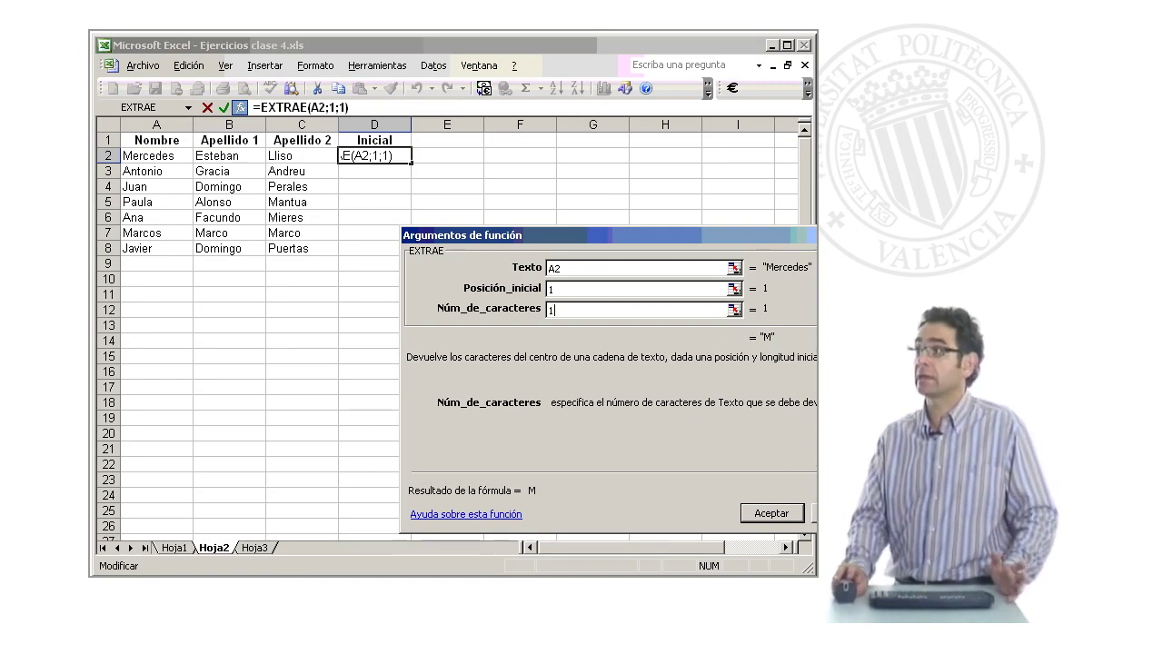
click(745, 514)
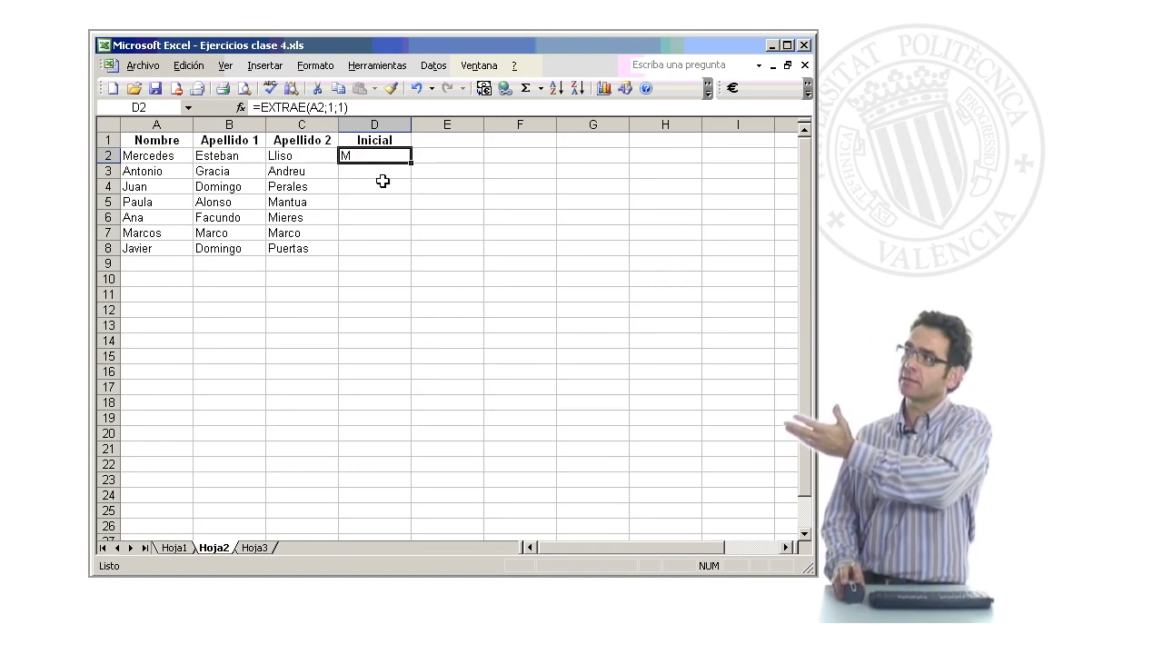
- Fill the D2 initial formula down to D8 for all seven names
drag(410, 162, 411, 258)
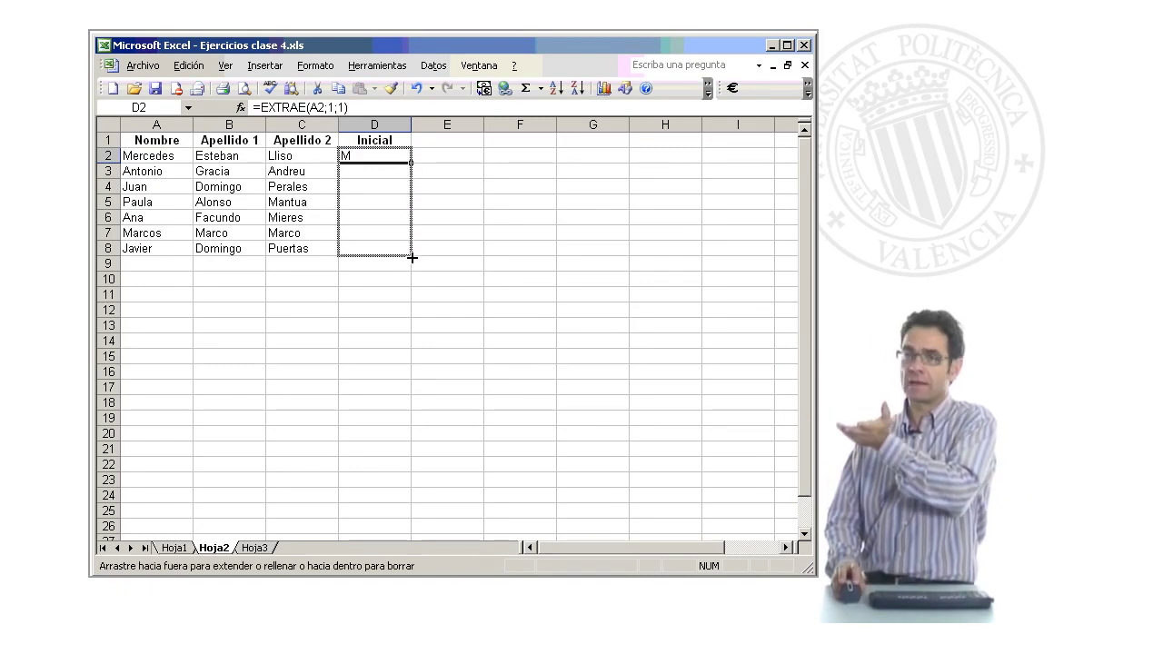
drag(412, 257, 408, 260)
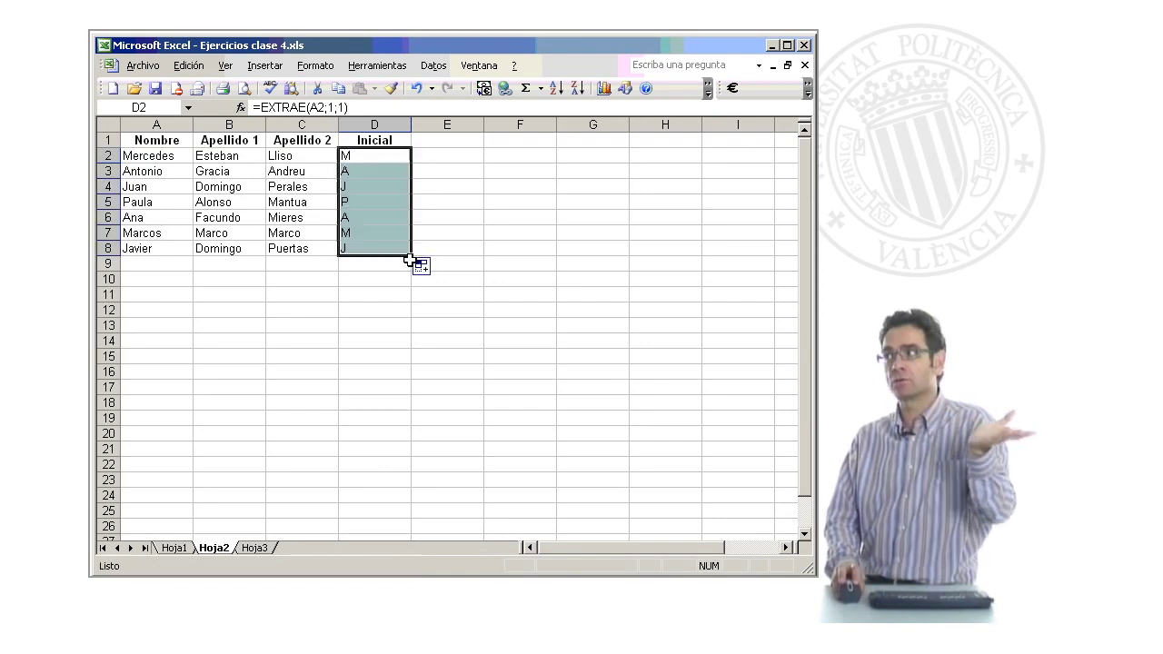
click(376, 360)
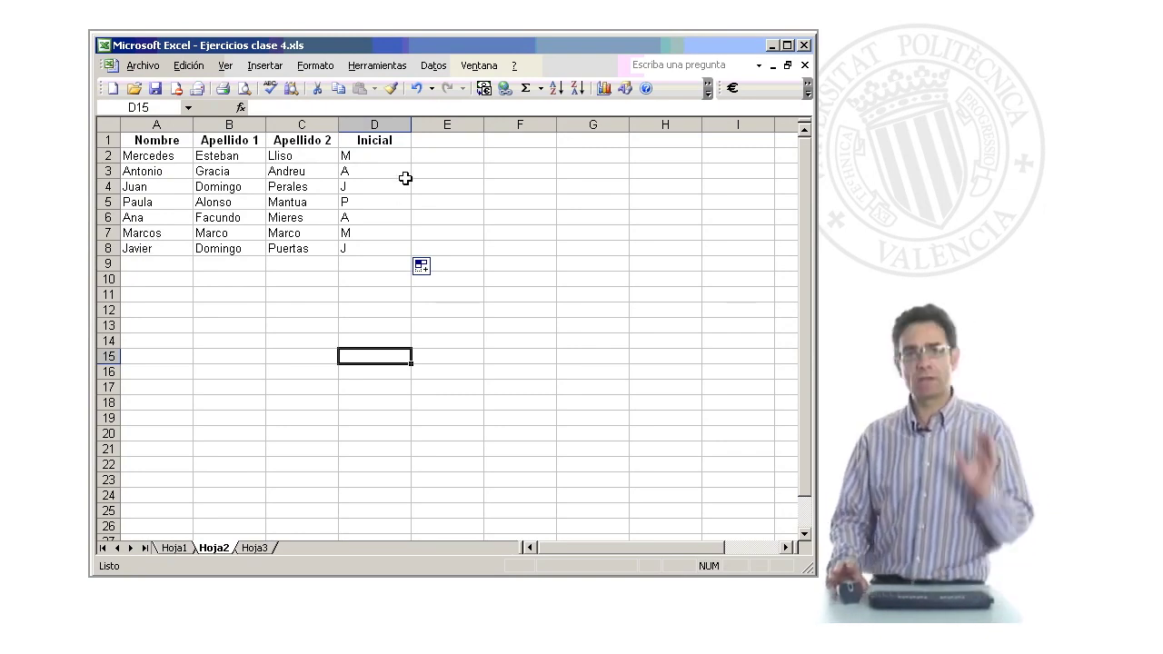
- Add the header '6 cars' in E1 and begin a formula in E2
click(454, 140)
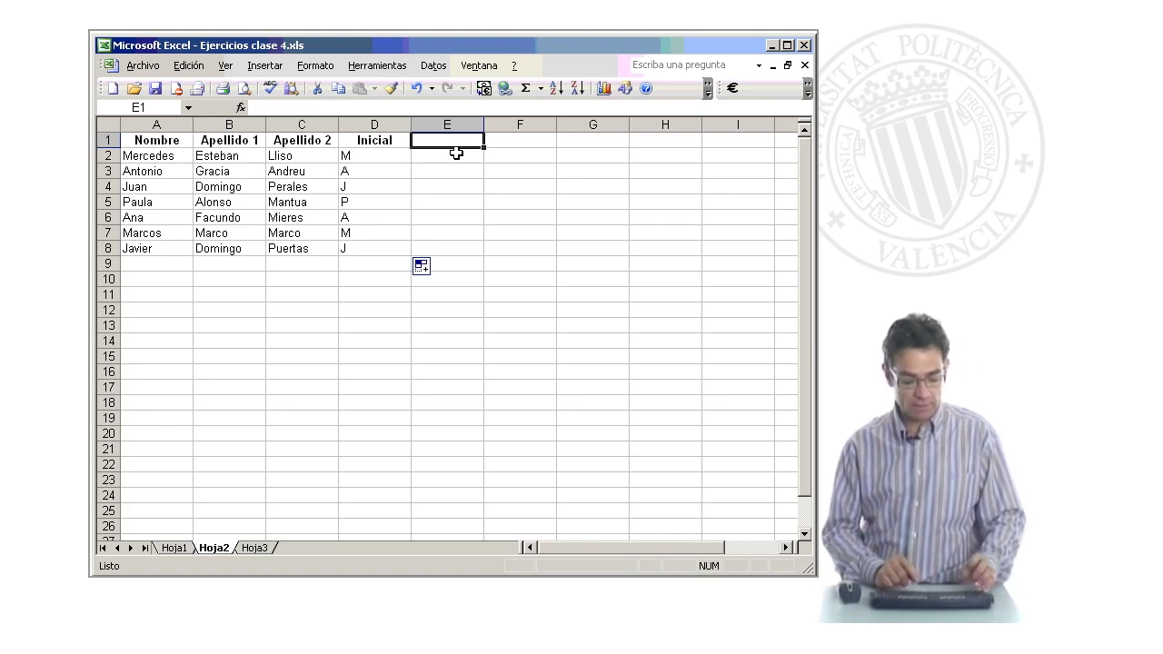
text(& cars)
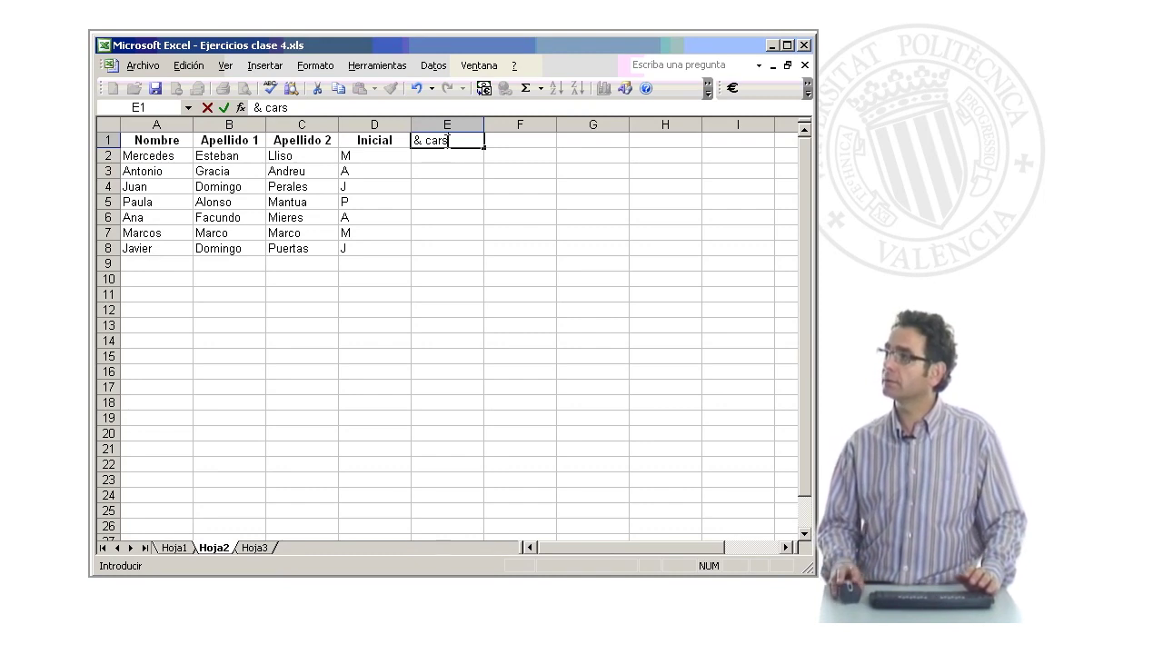
text(6)
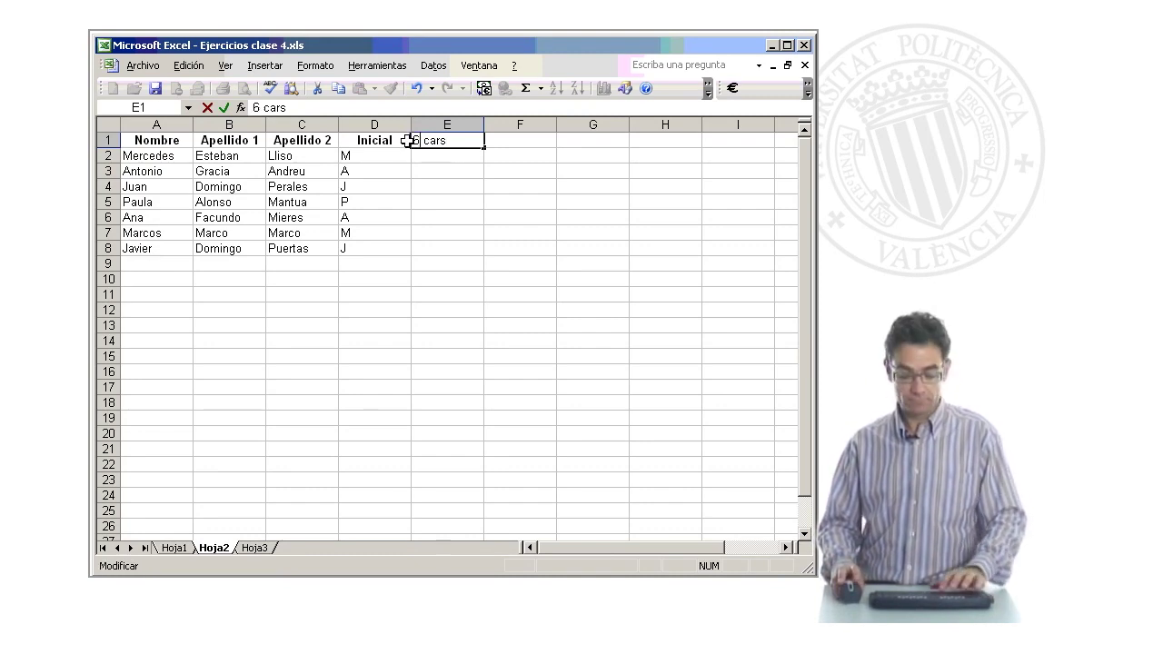
key(Return)
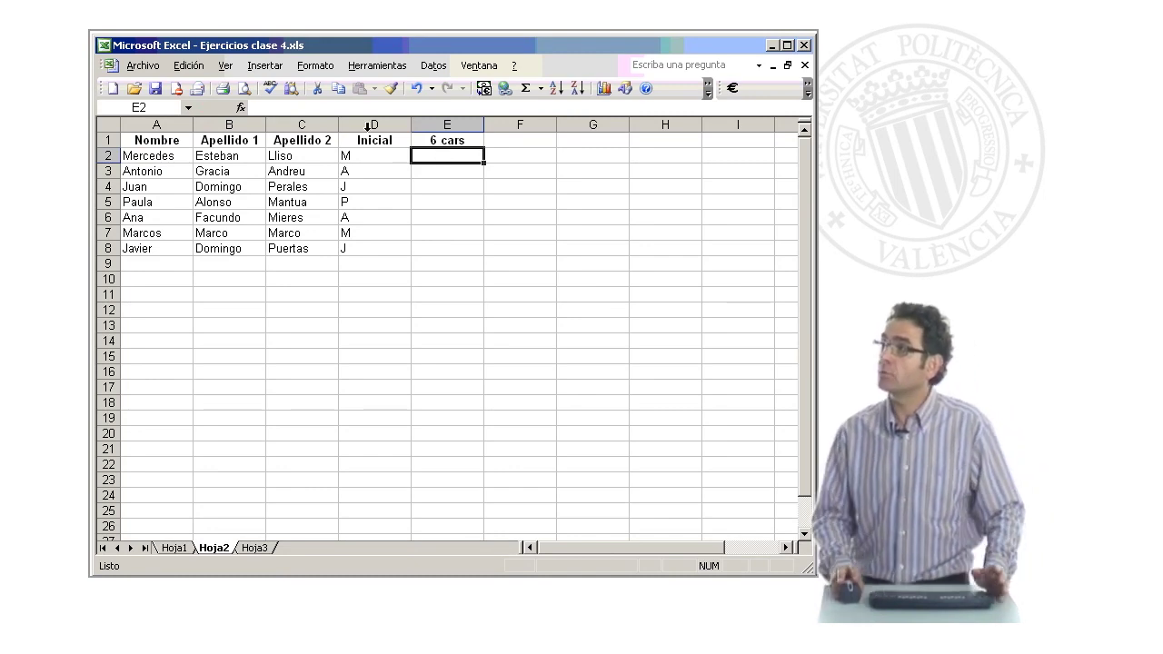
text(=)
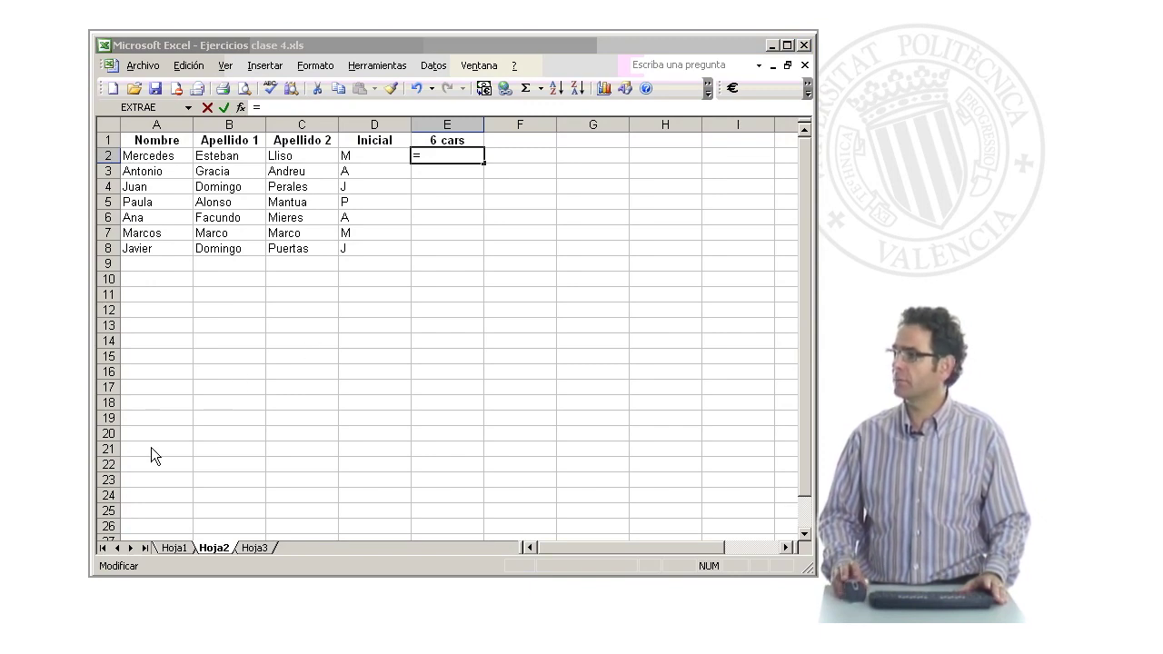
- Insert an =IZQUIERDA() formula into E2 from the Texto function list
click(240, 107)
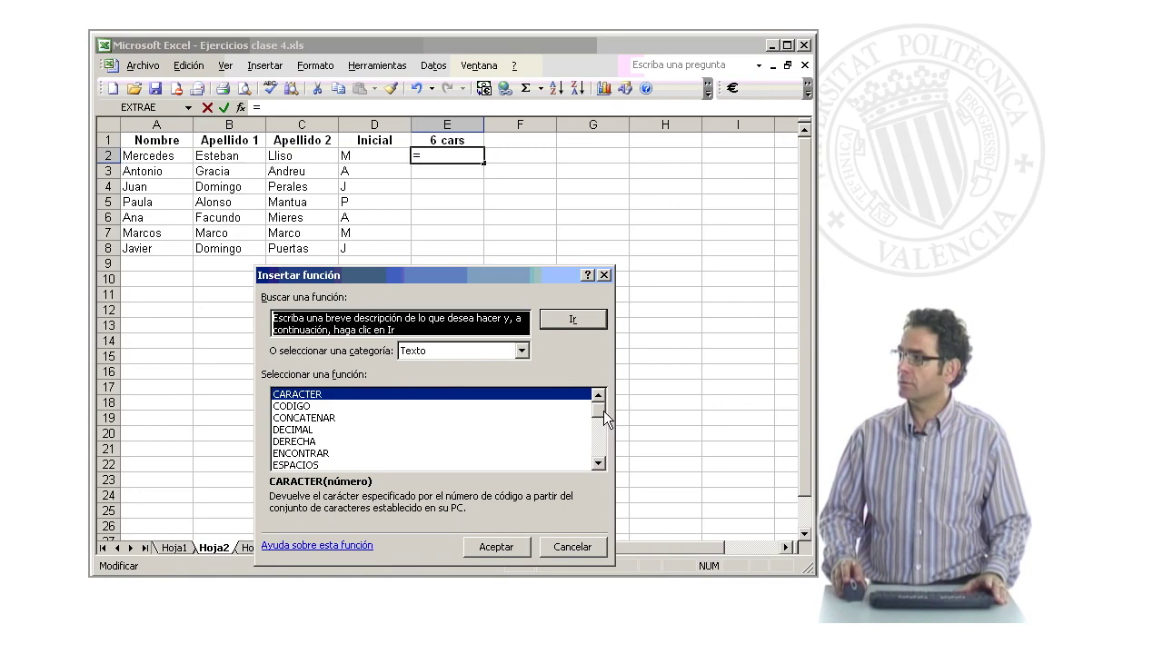
drag(603, 410, 599, 416)
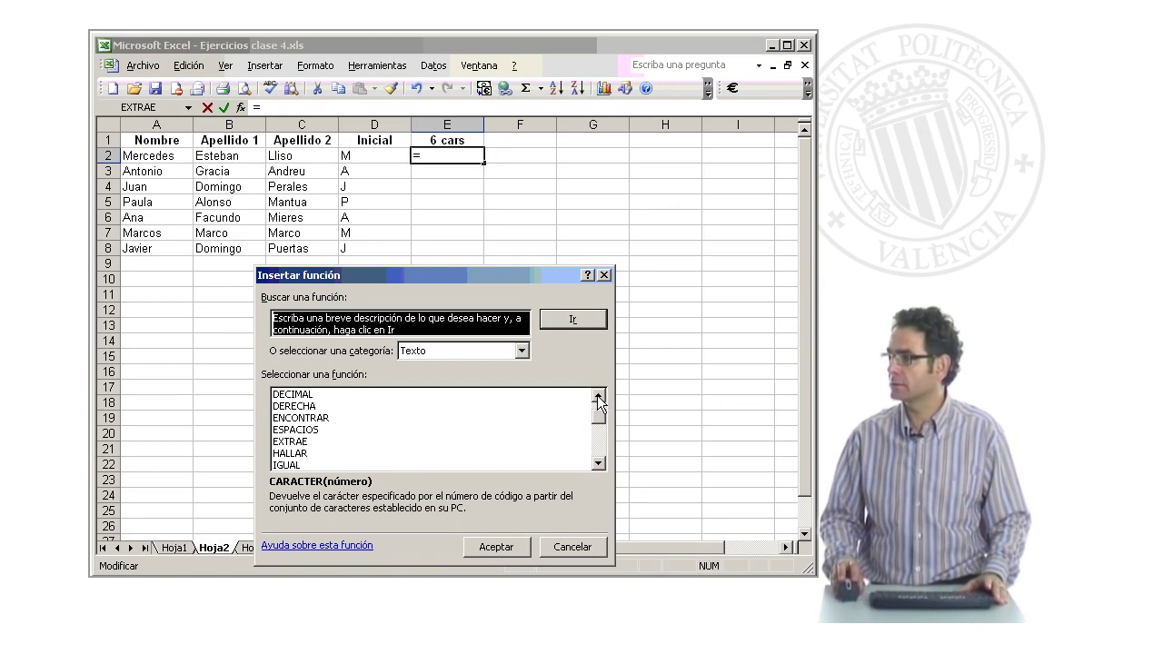
click(600, 466)
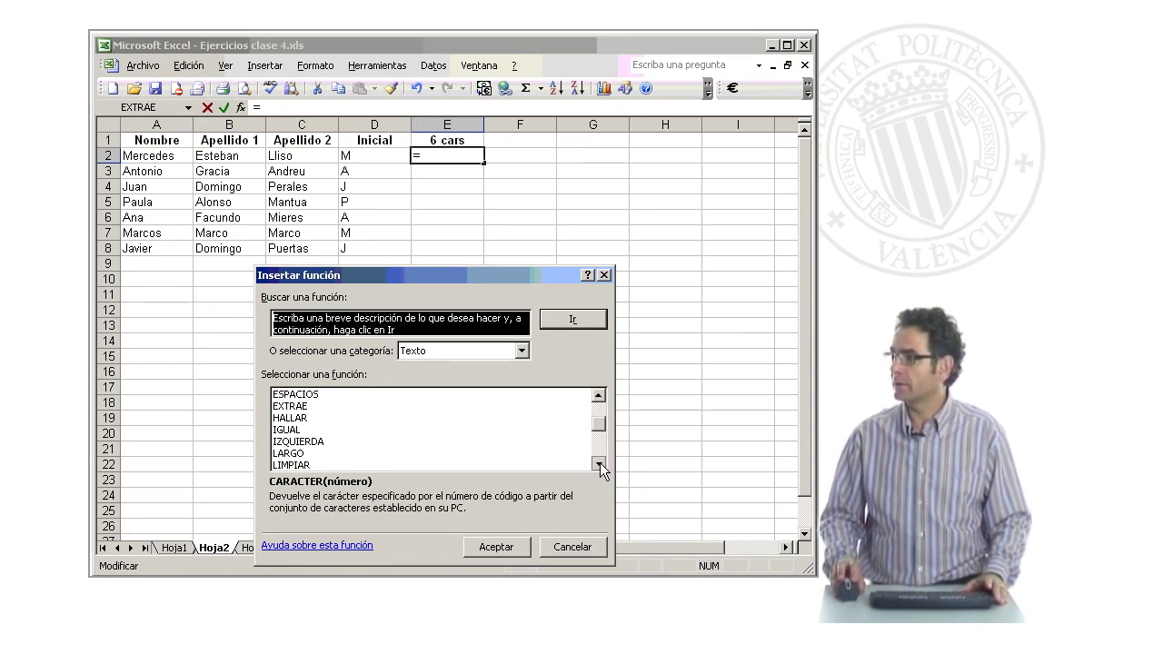
click(309, 441)
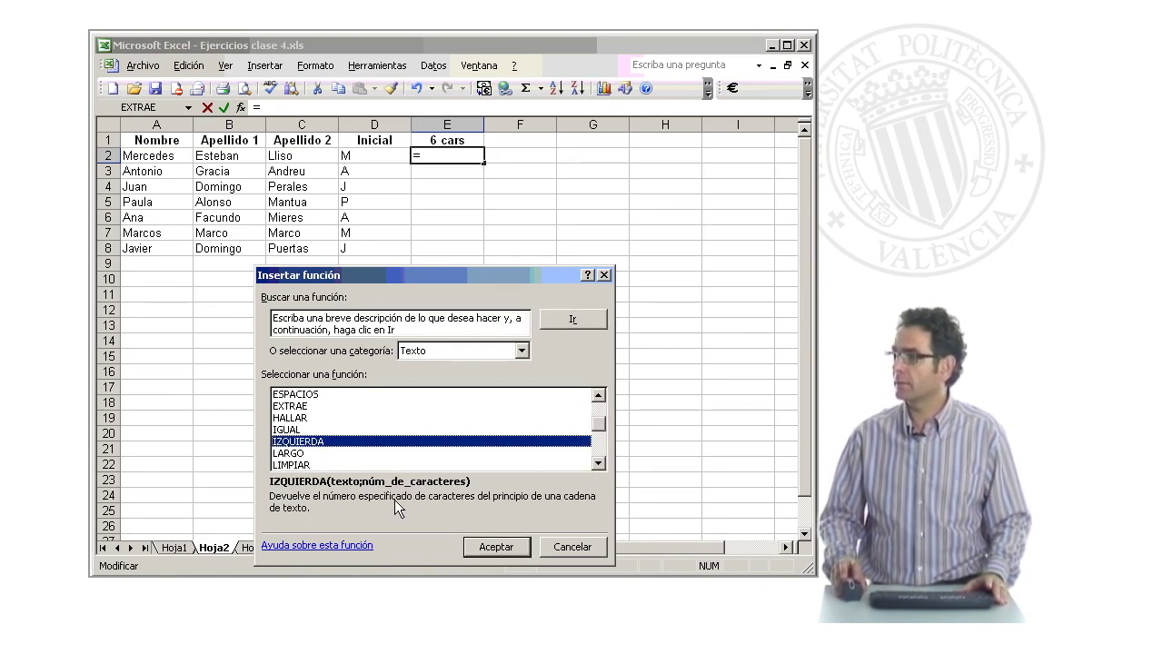
click(488, 555)
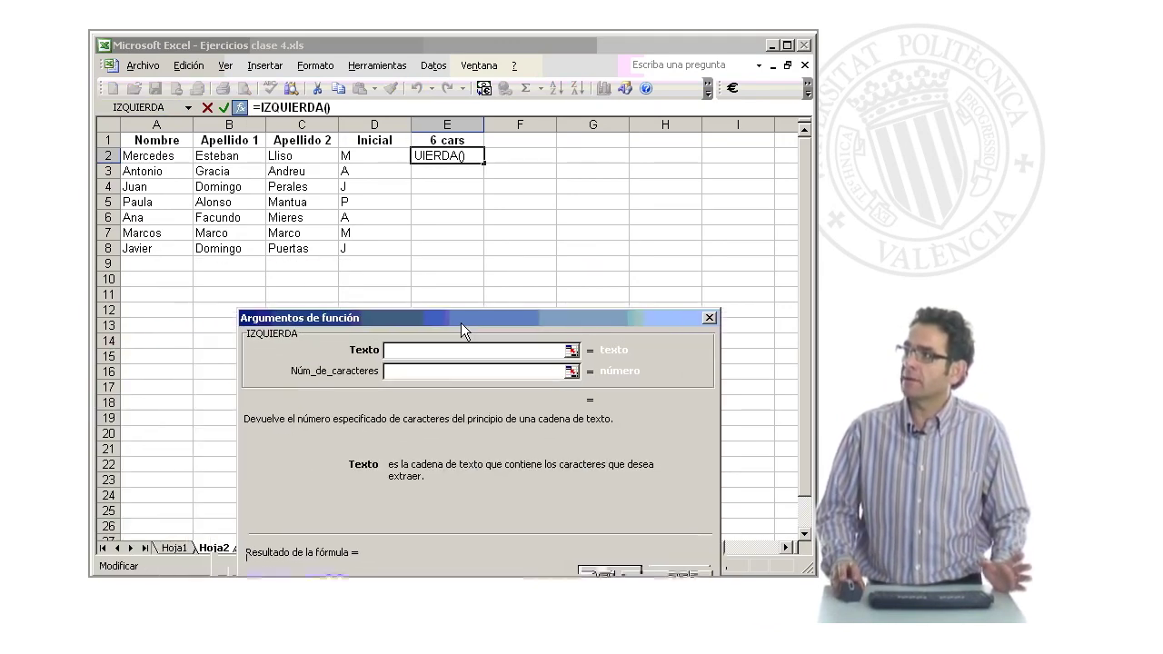
- Set IZQUIERDA's arguments to B2 and 6 so E2 shows Esteba
click(229, 156)
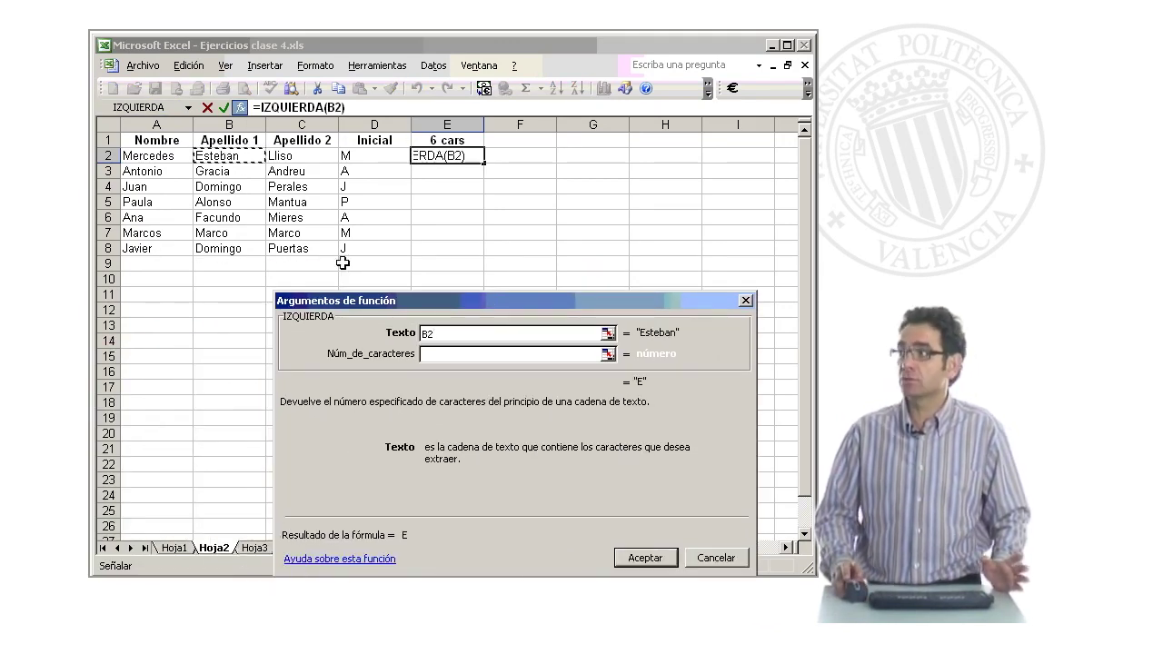
click(489, 359)
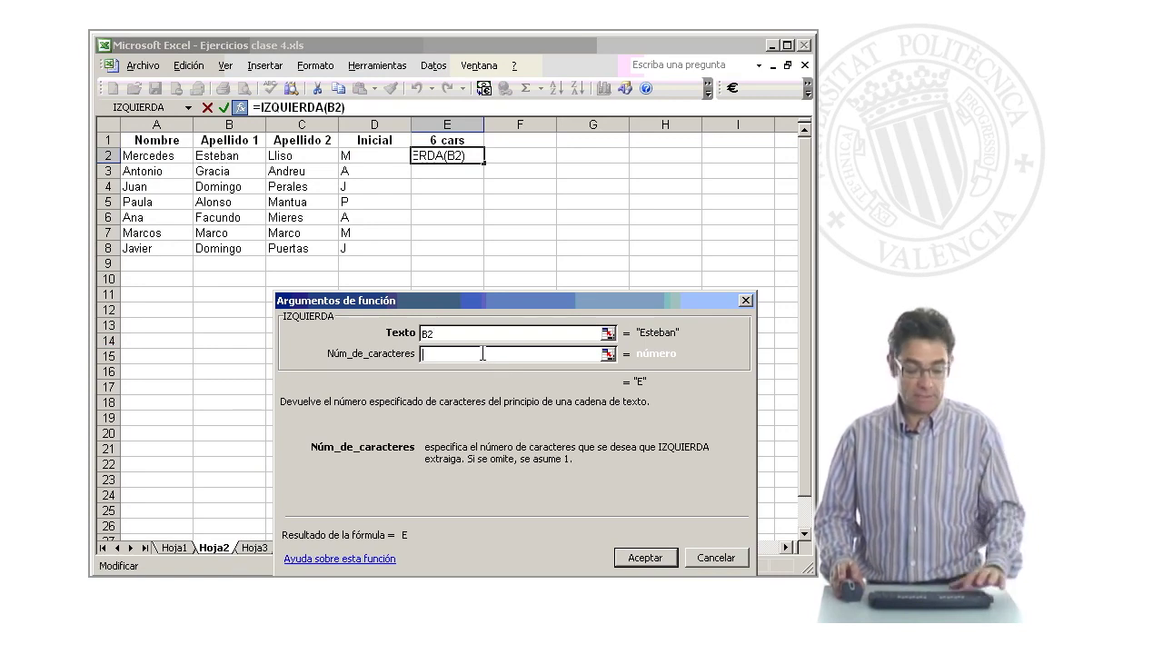
text(6)
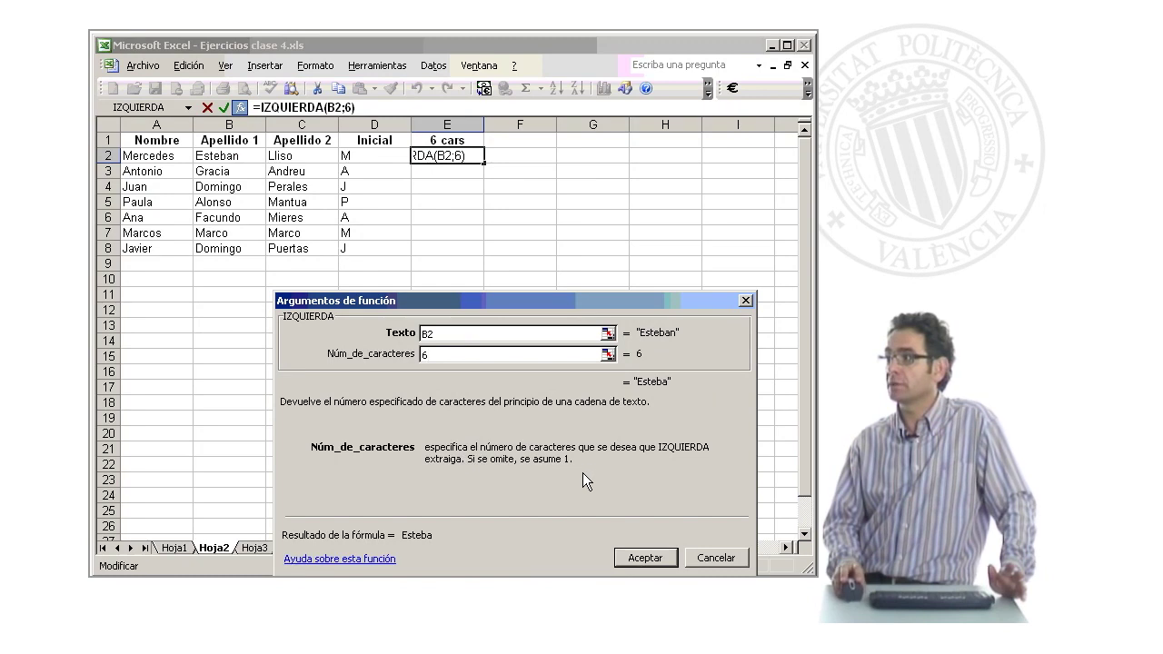
click(637, 558)
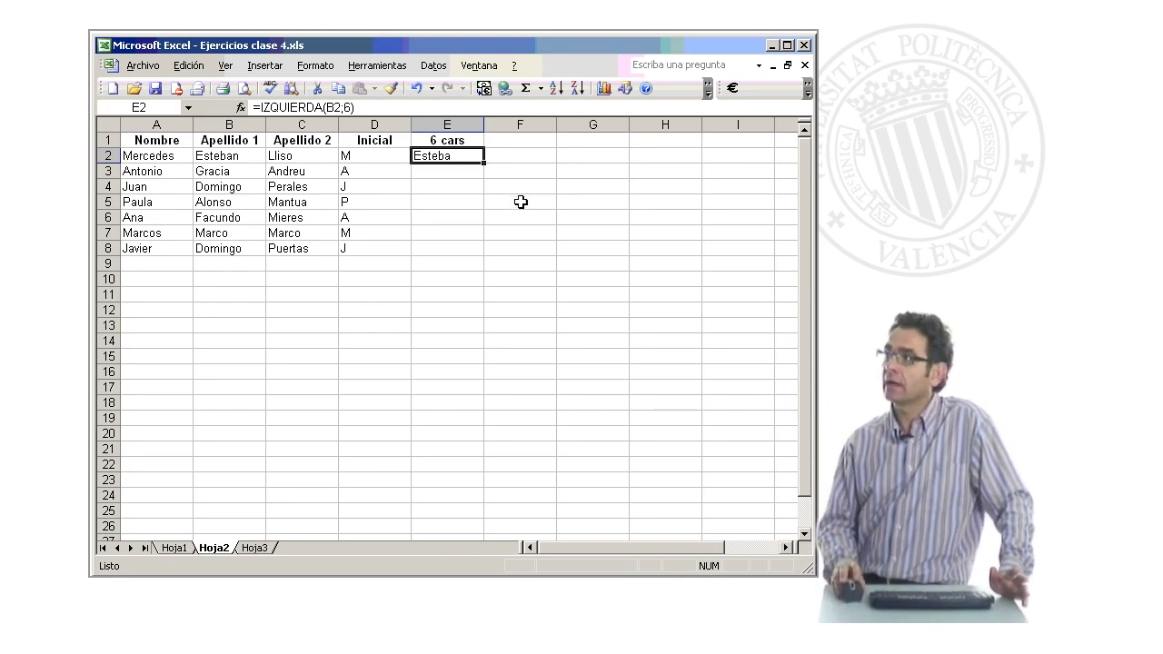
- Copy the IZQUIERDA(B2;6) formula from E2 down to E8 for every surname
drag(485, 165, 484, 256)
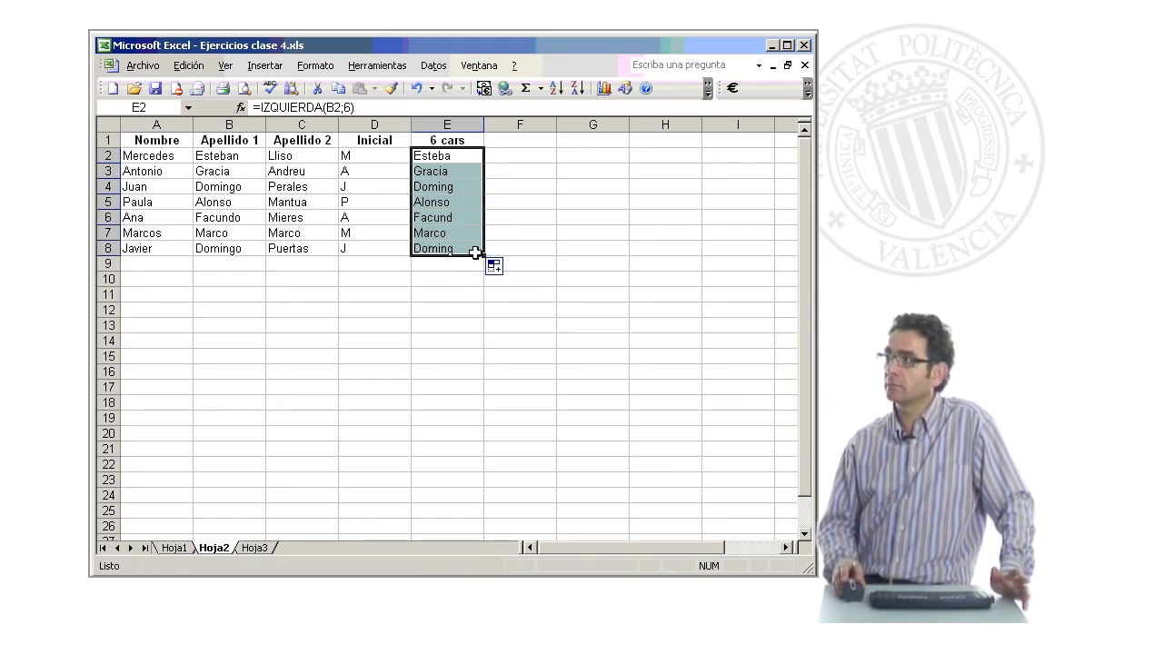
click(448, 283)
click(241, 233)
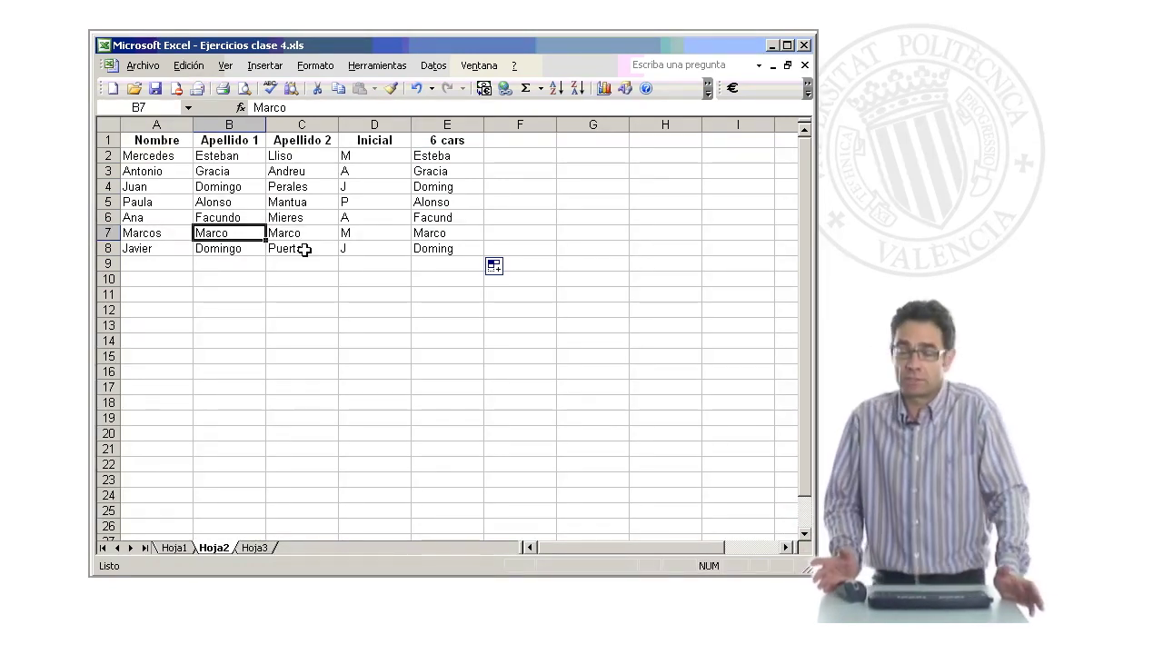
click(525, 139)
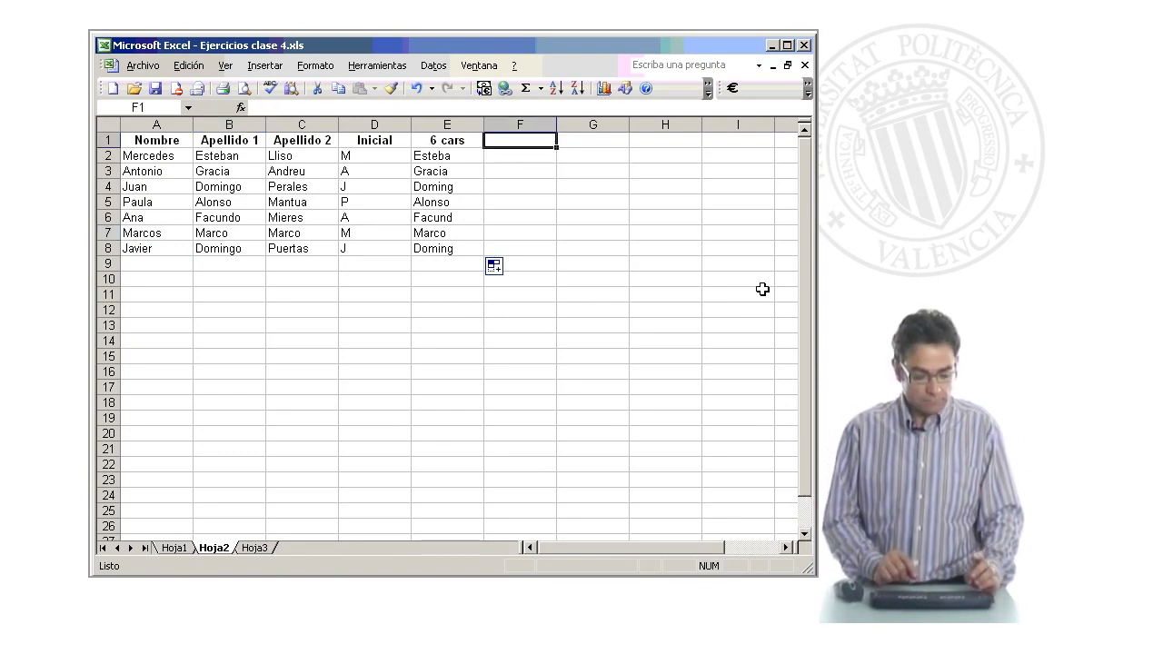
- Enter the header 'Inicial' in F1 and copy D2's EXTRAE formula via Edición > Copiar
text(Inicial)
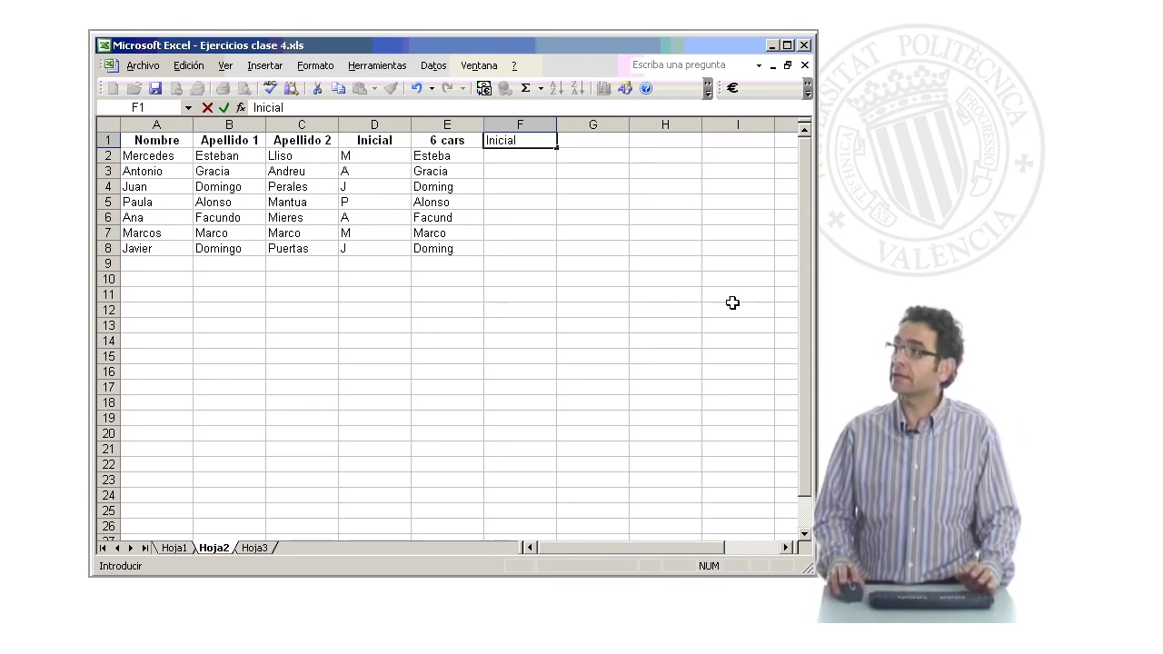
click(666, 310)
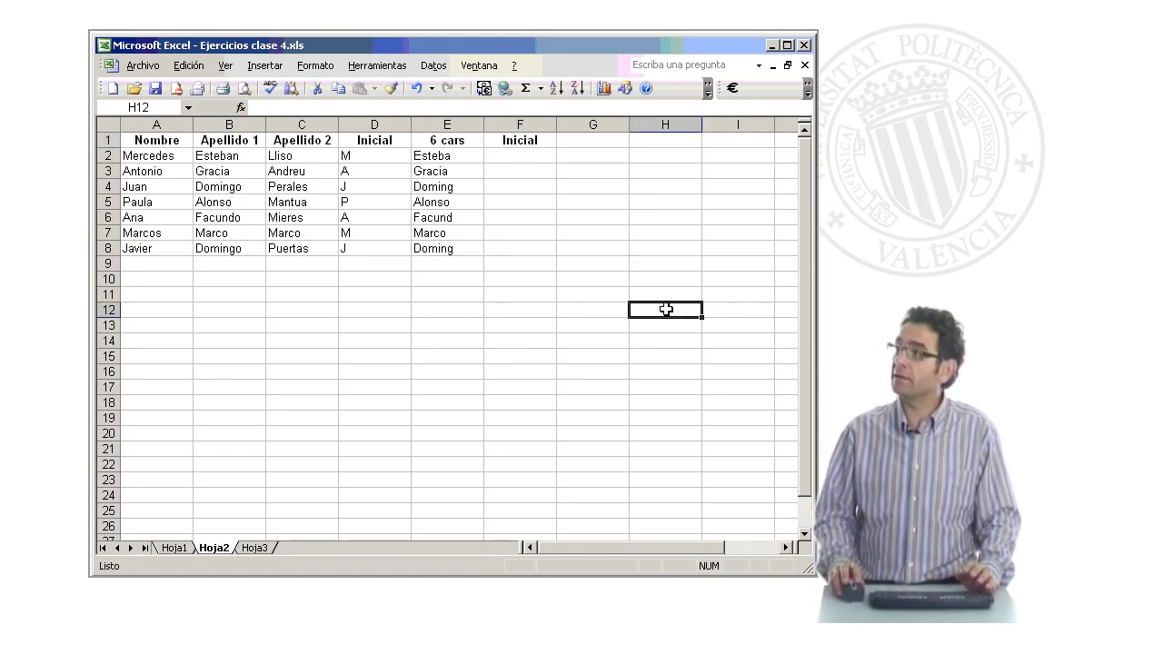
click(367, 157)
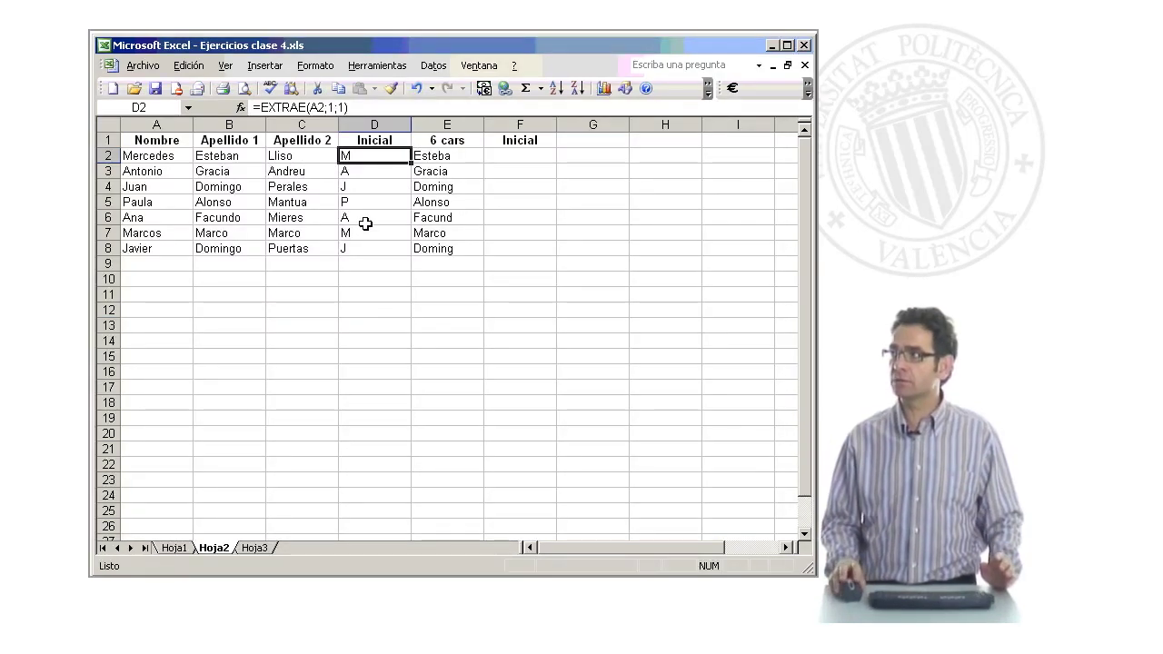
drag(369, 248, 369, 157)
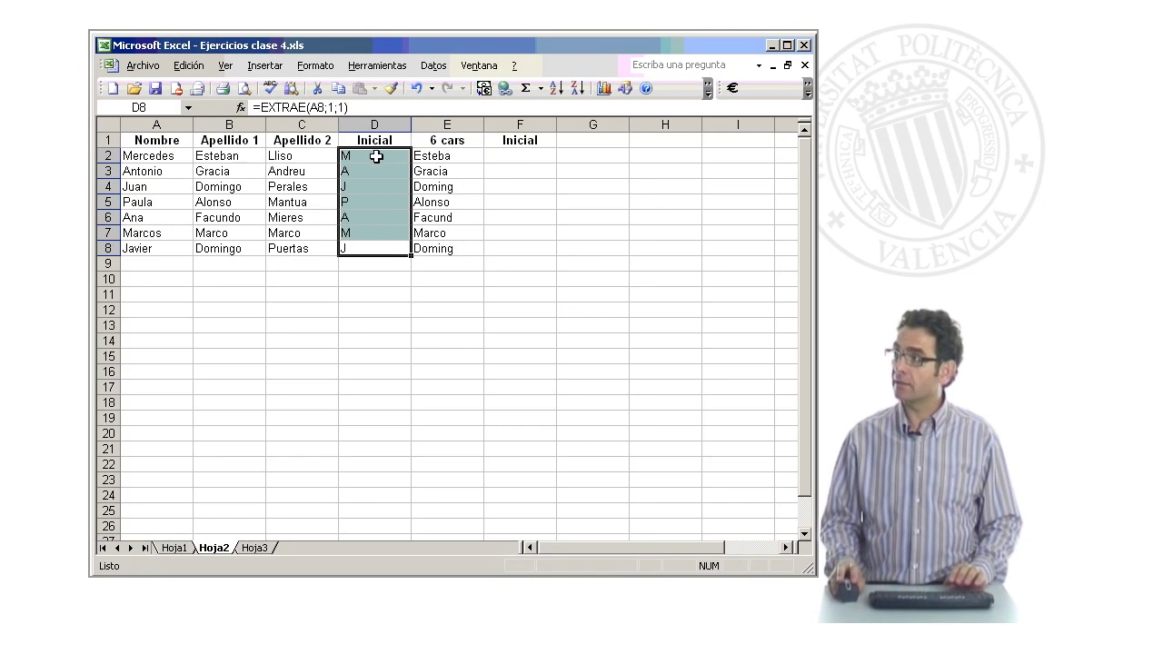
click(381, 157)
click(201, 67)
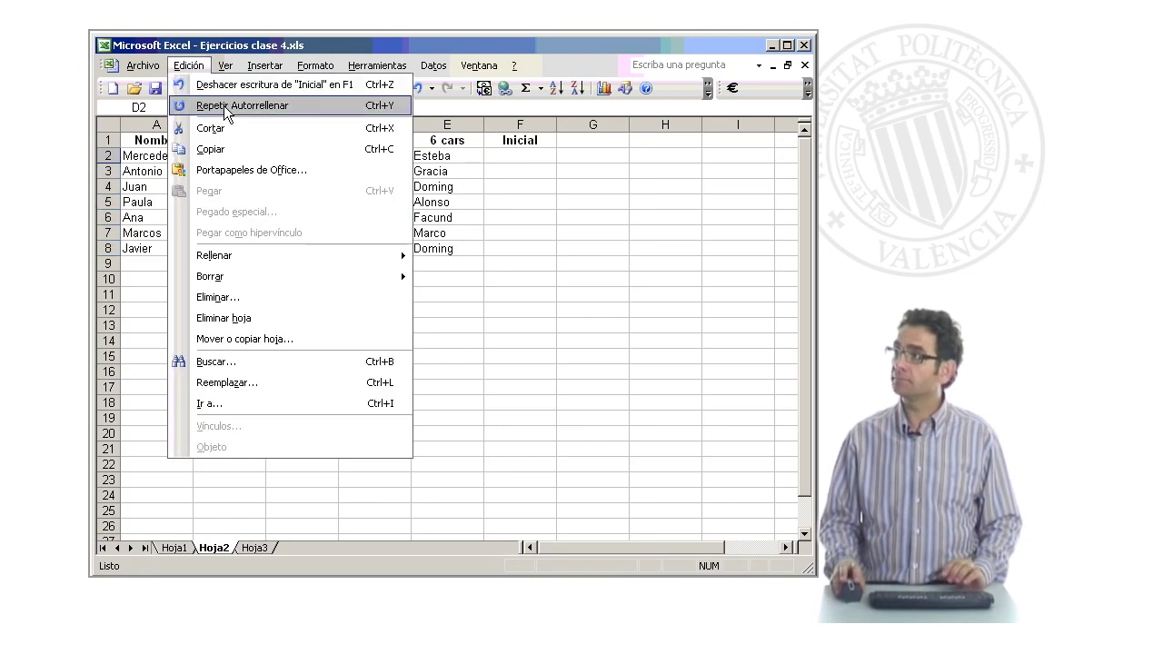
click(228, 150)
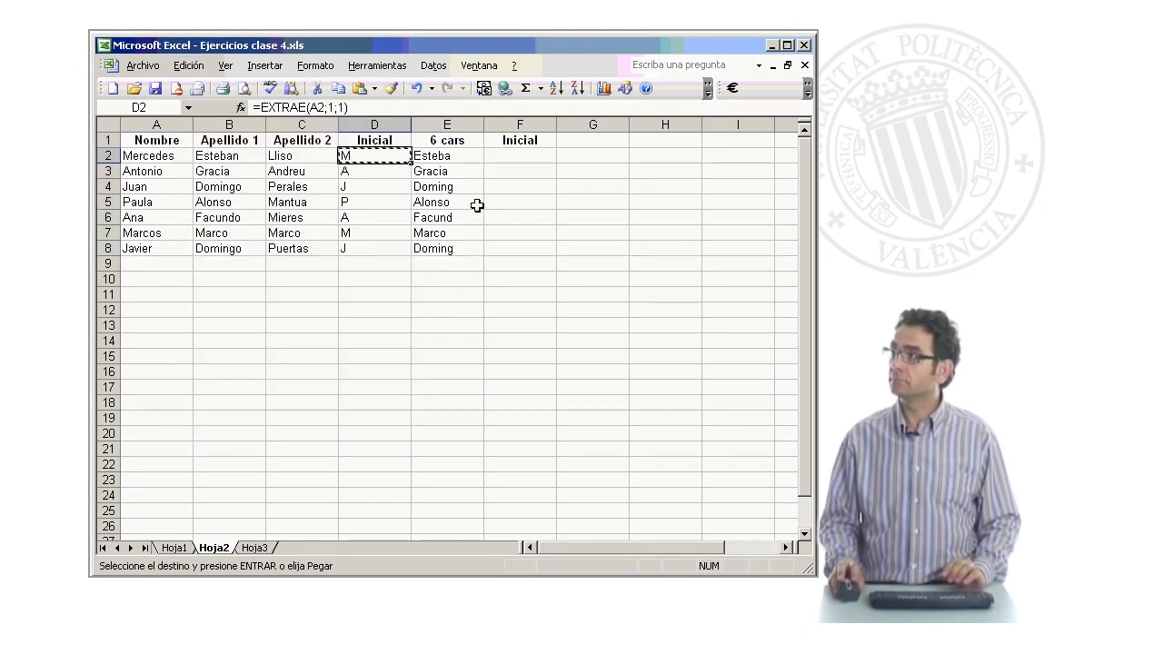
- Paste the formula into F2:F8 and verify it returns the second-surname initials L to P
drag(514, 157, 514, 248)
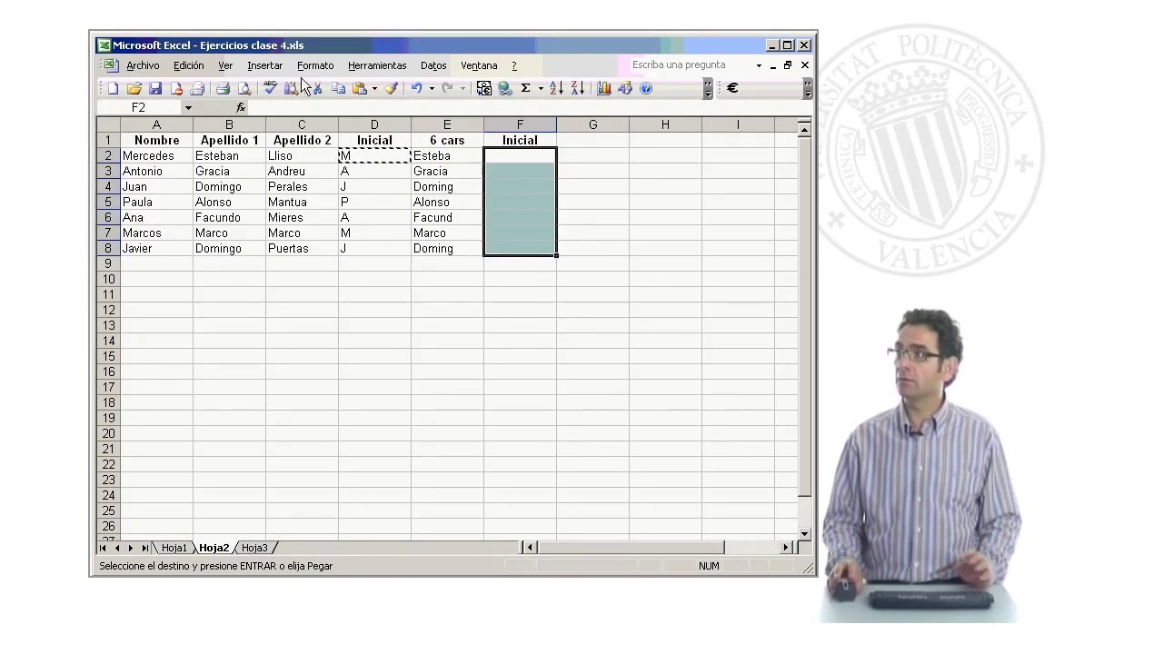
click(189, 66)
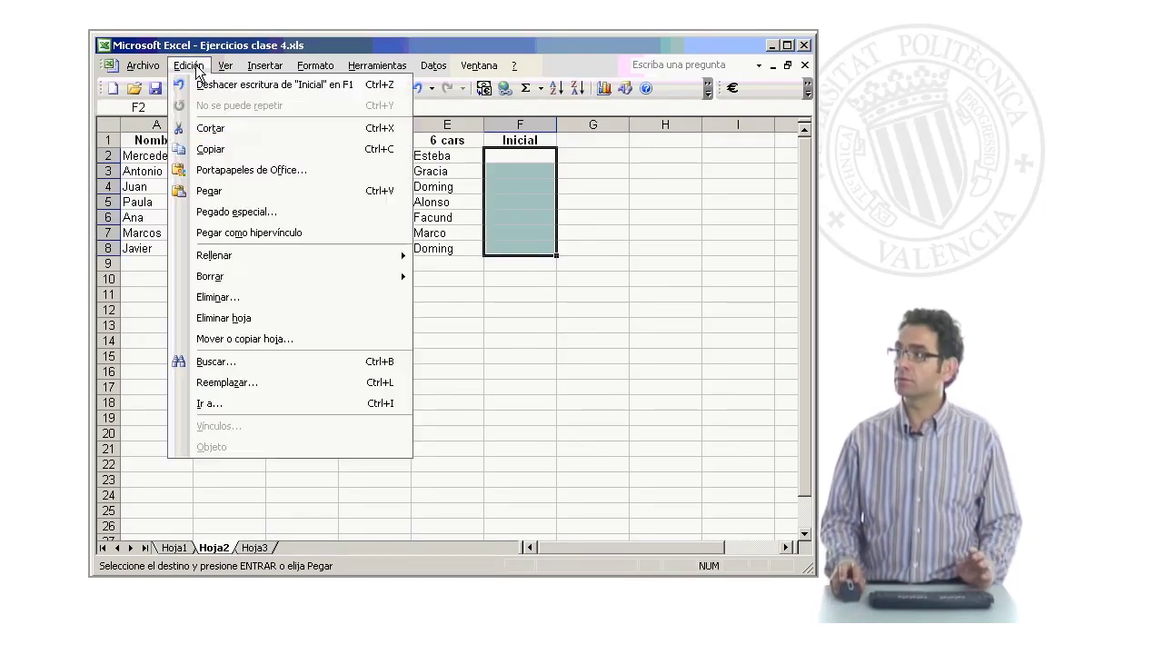
click(240, 189)
click(511, 414)
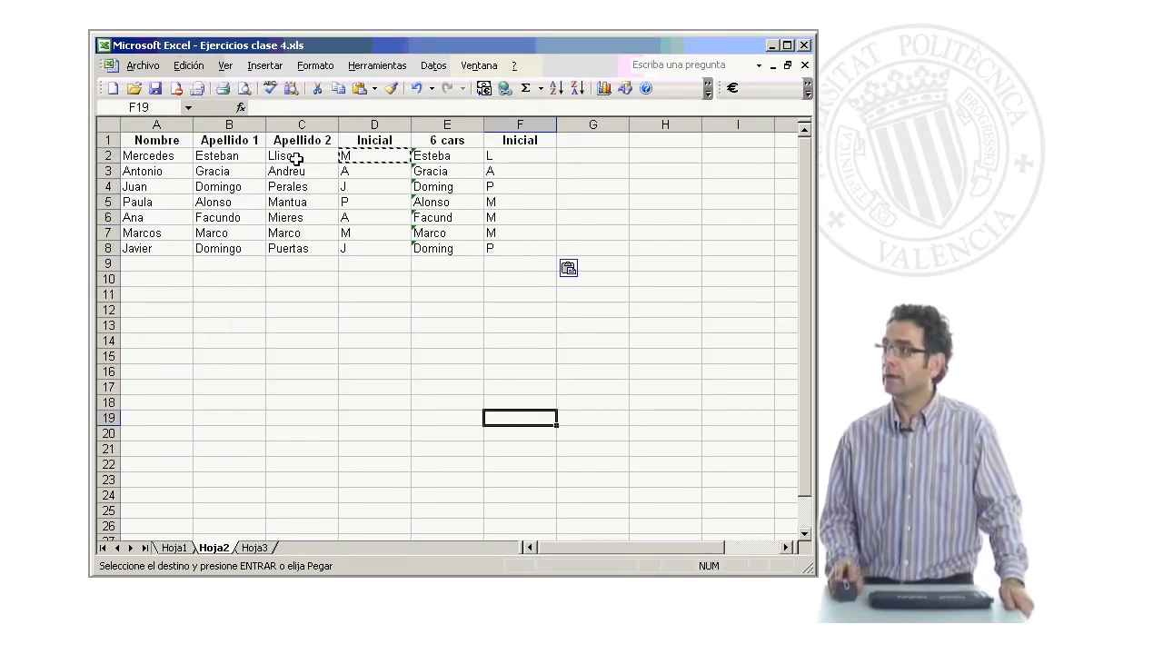
click(294, 158)
click(305, 172)
click(303, 188)
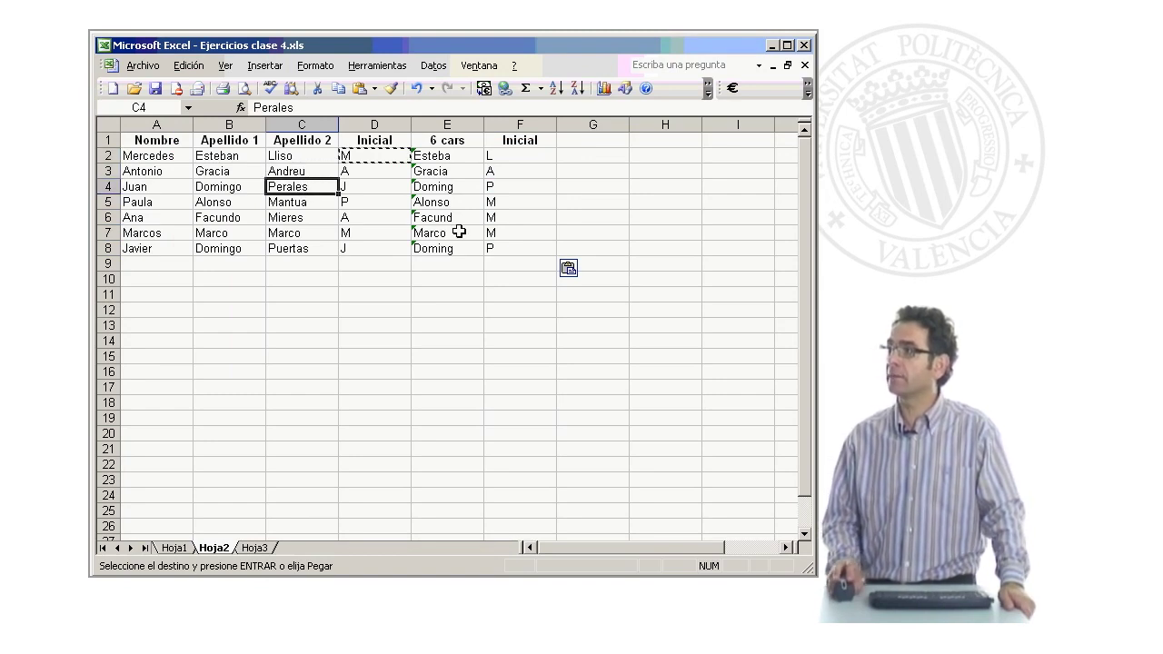
click(506, 202)
click(507, 218)
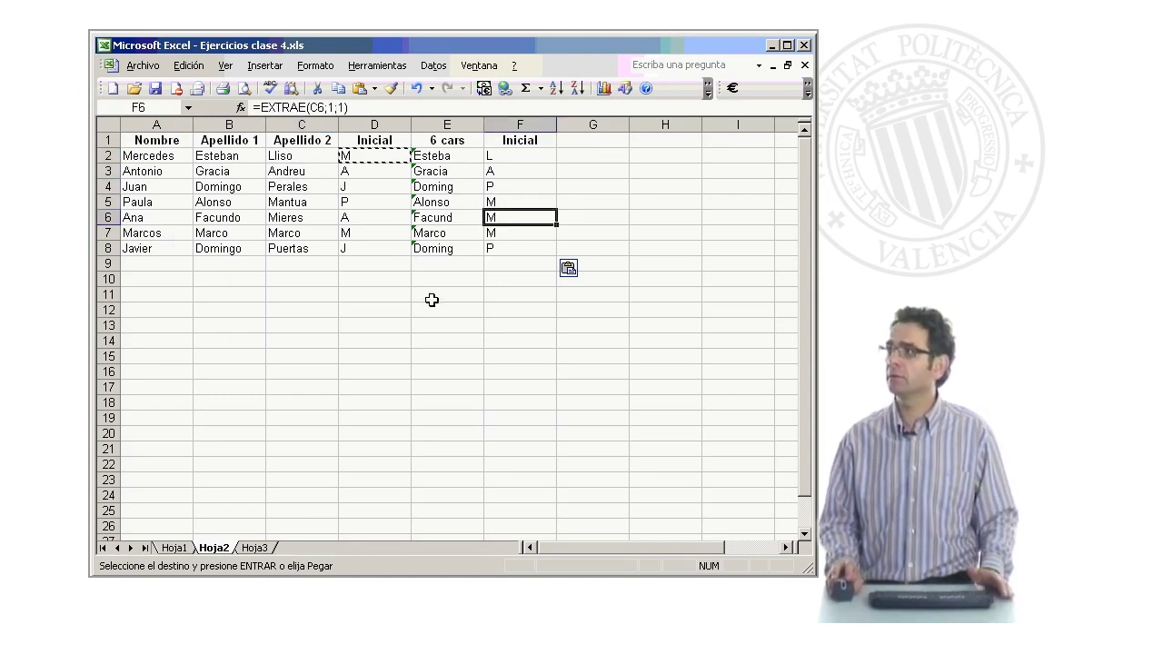
click(436, 357)
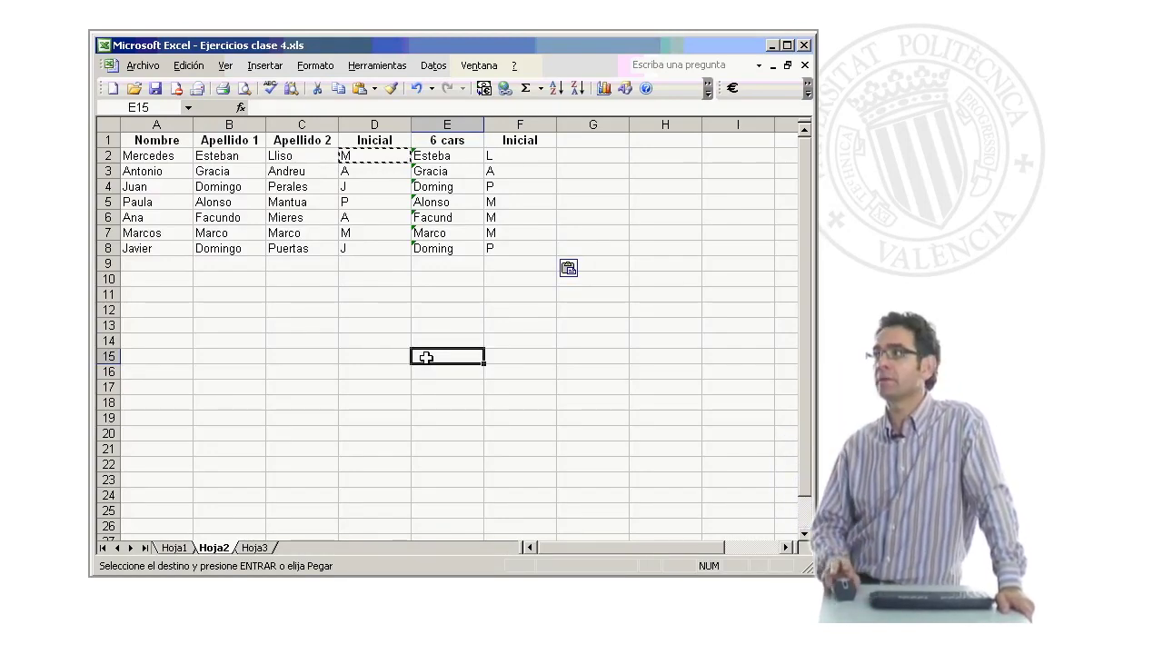
- Enter the header 'Concatenar' in G1 and begin a formula with = in G2
click(567, 143)
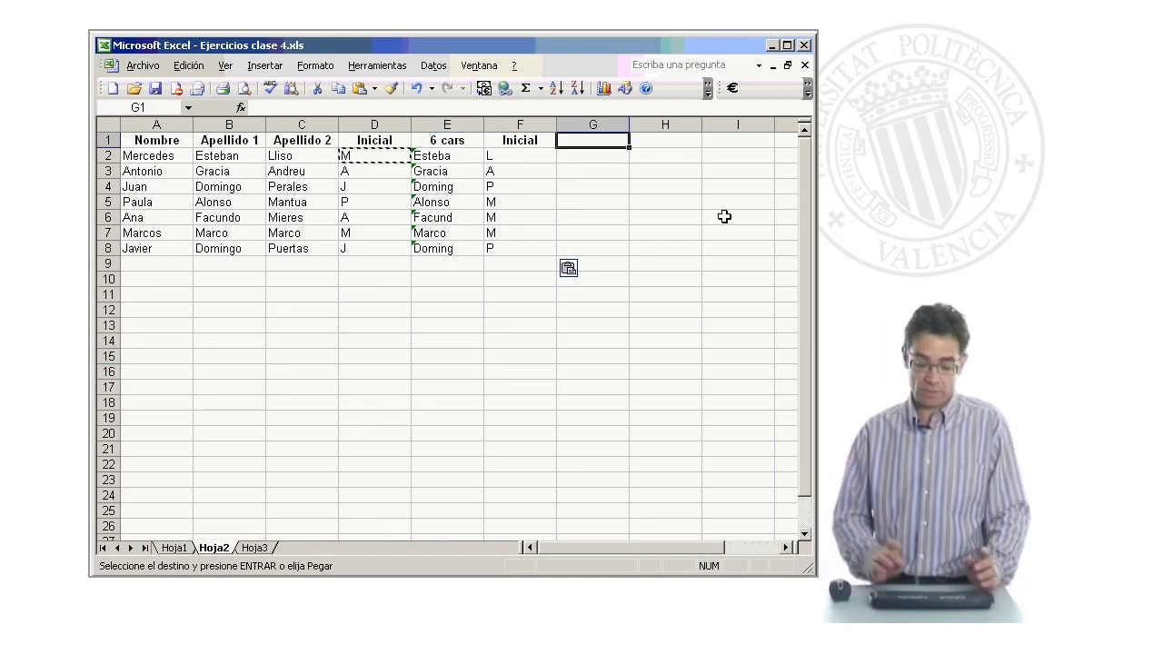
text(Concaten)
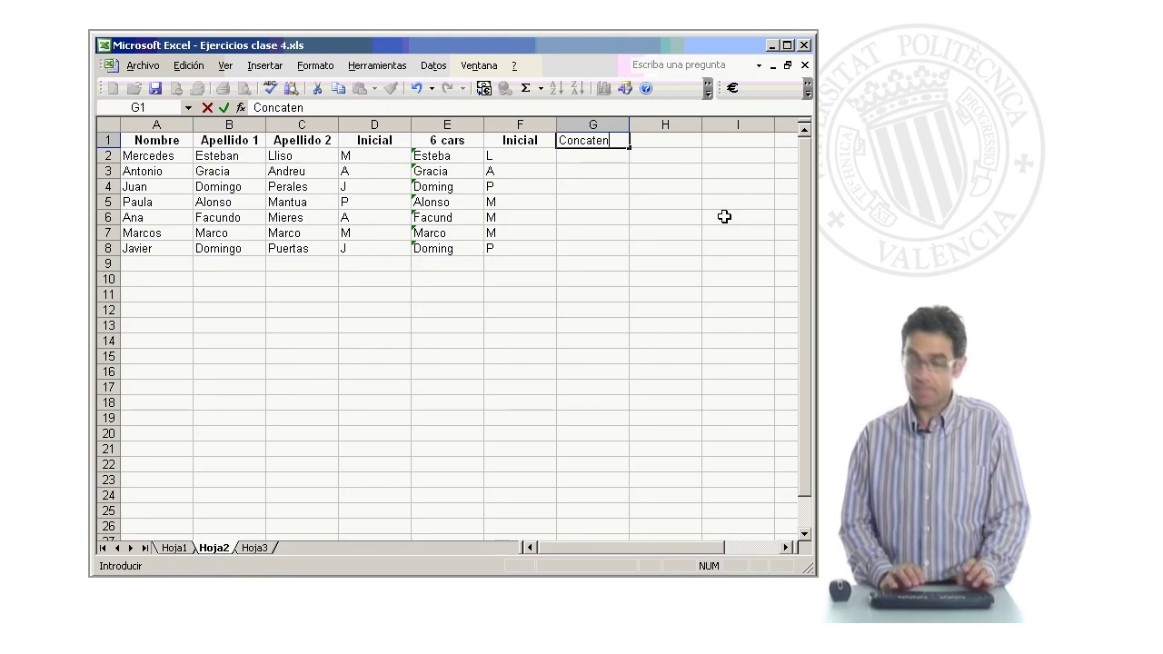
text(ar)
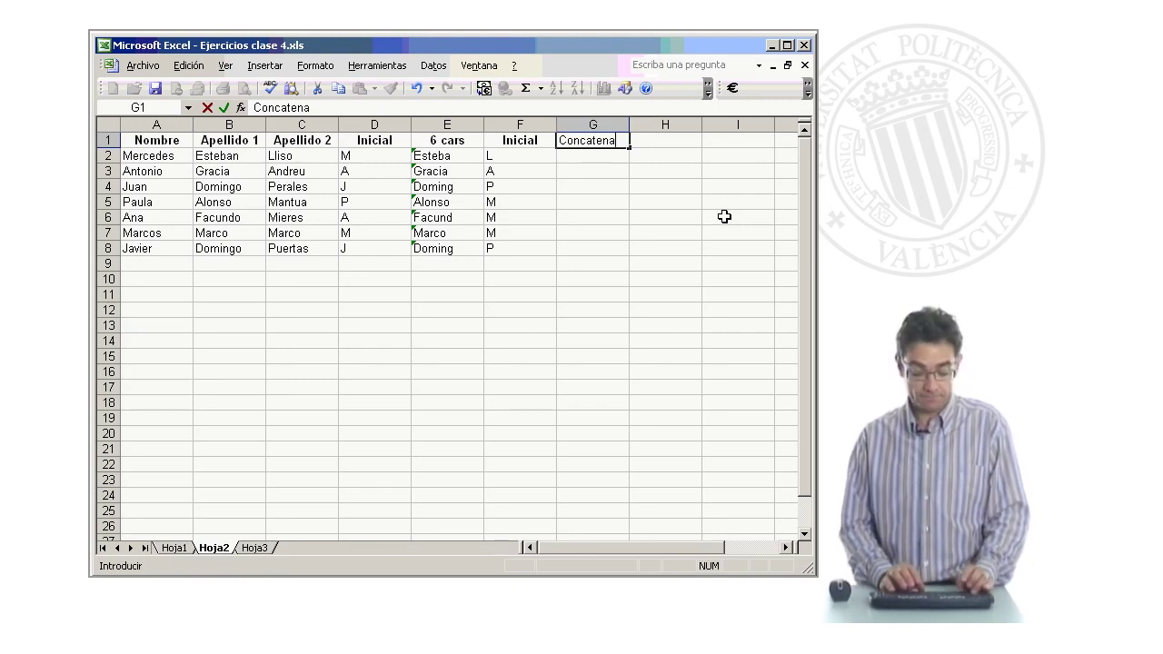
key(Return)
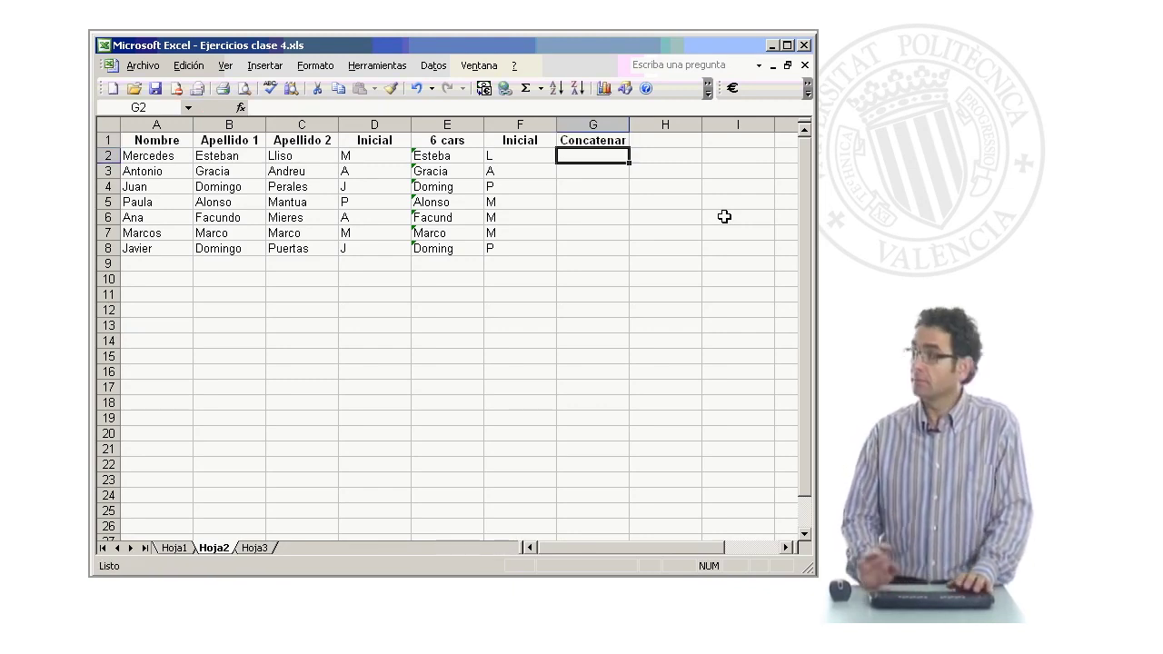
text(=)
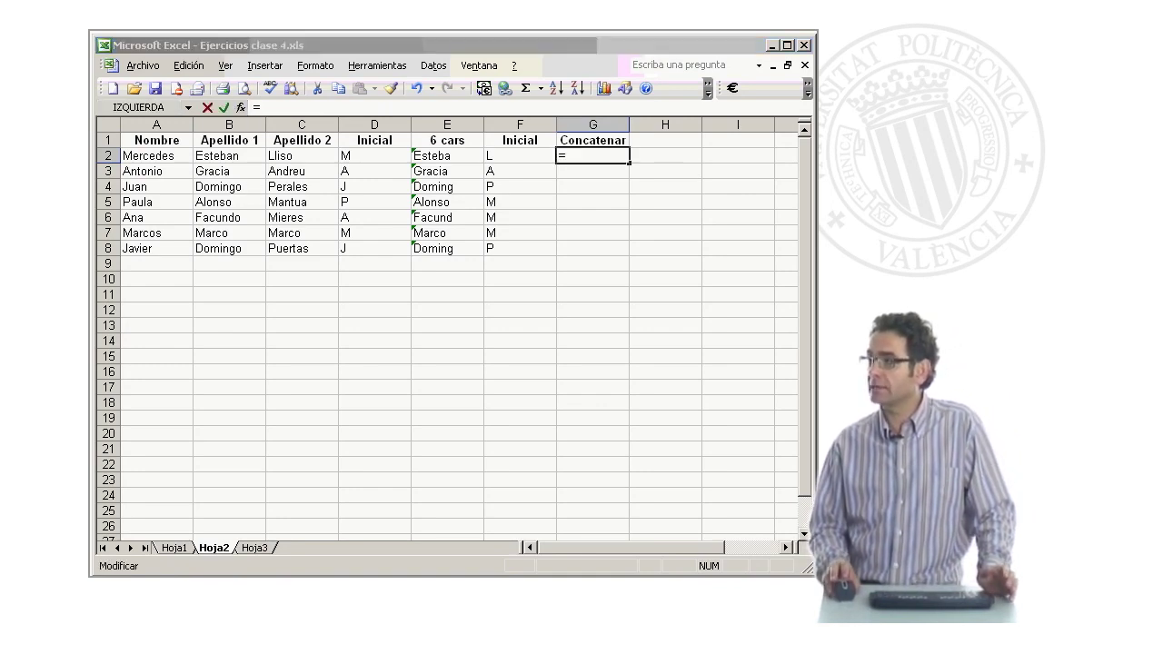
- Insert CONCATENAR in G2 joining D2, E2 and F2 to produce MEstebaL
key(shift+F3)
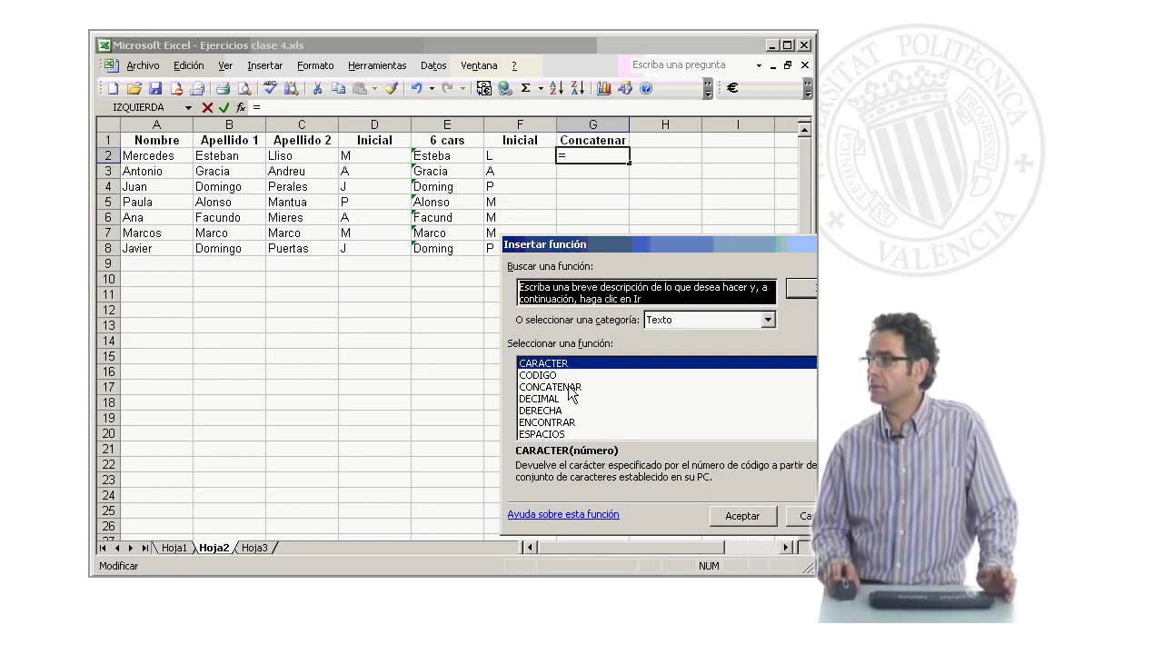
click(563, 387)
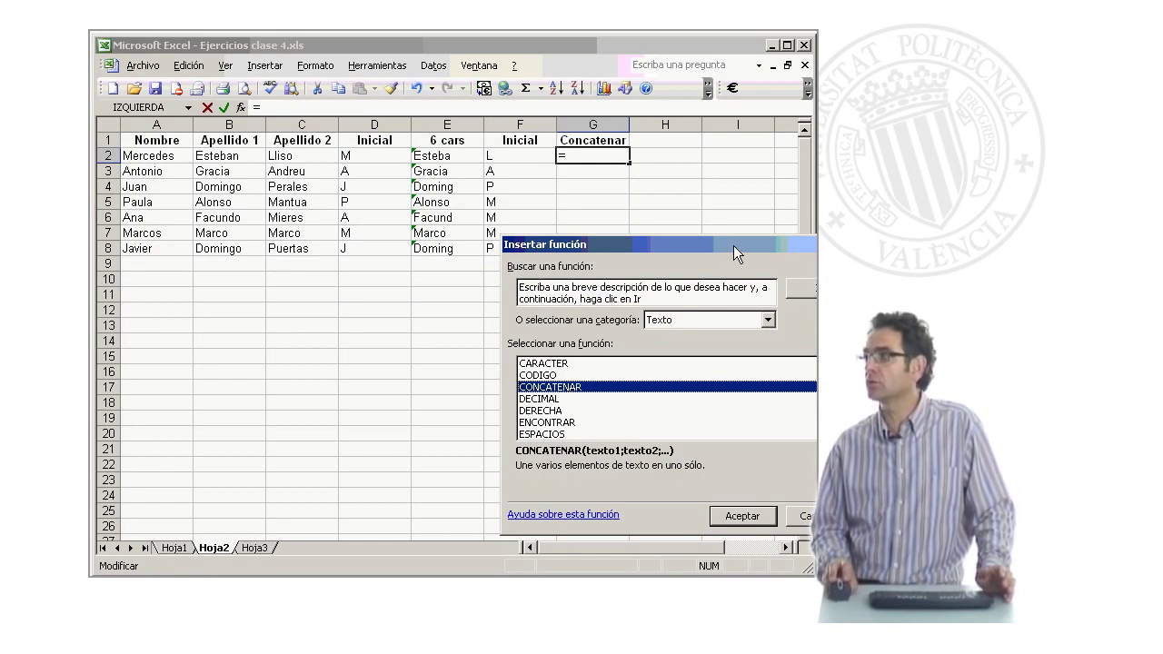
drag(733, 245, 520, 248)
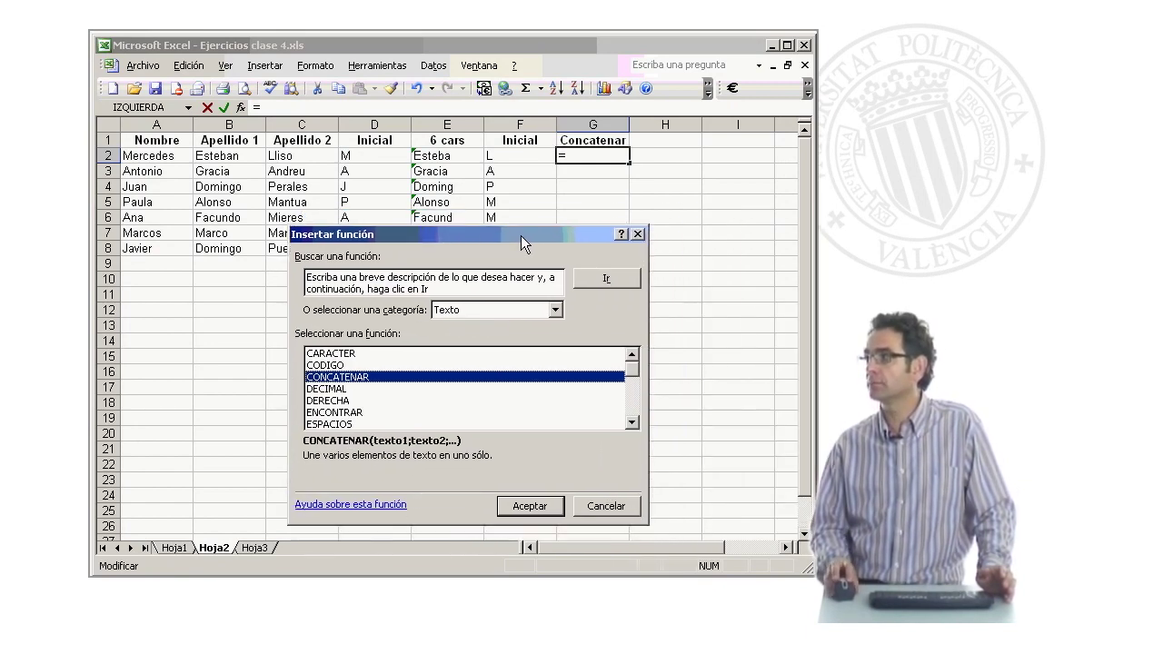
click(525, 520)
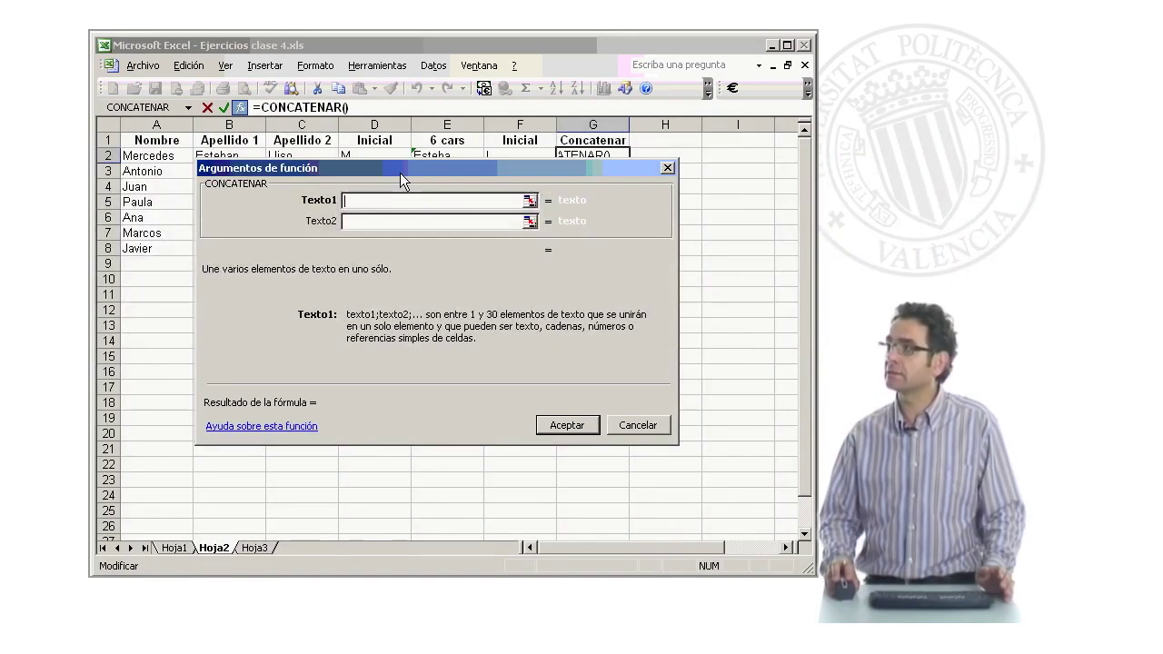
drag(400, 172, 452, 214)
click(367, 157)
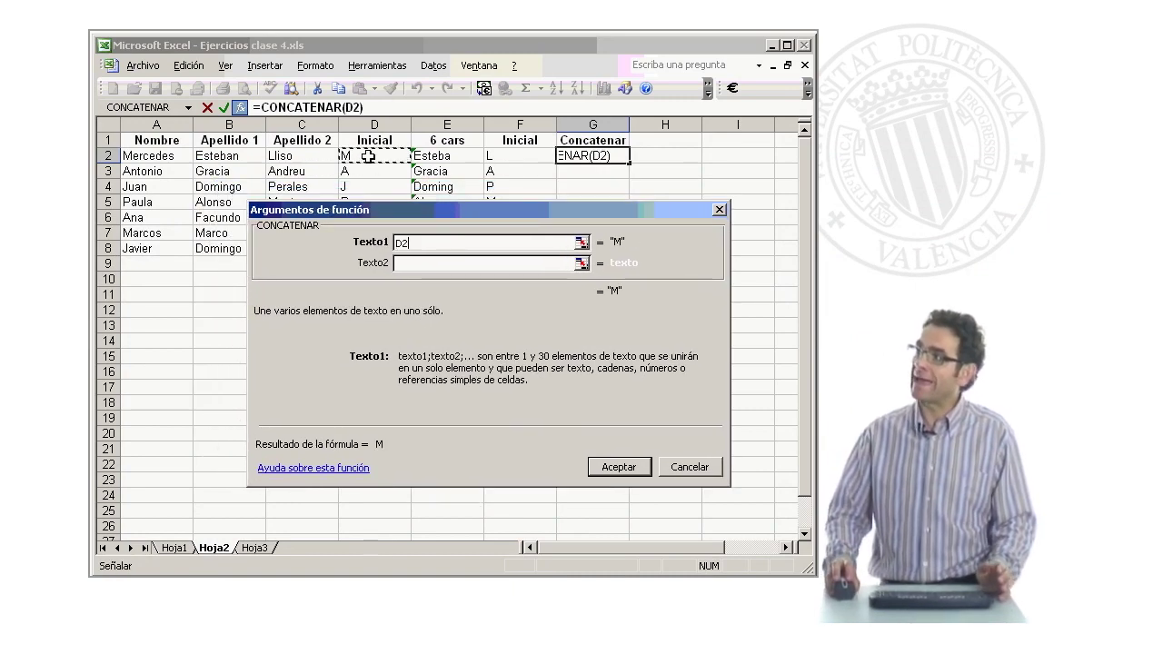
click(430, 263)
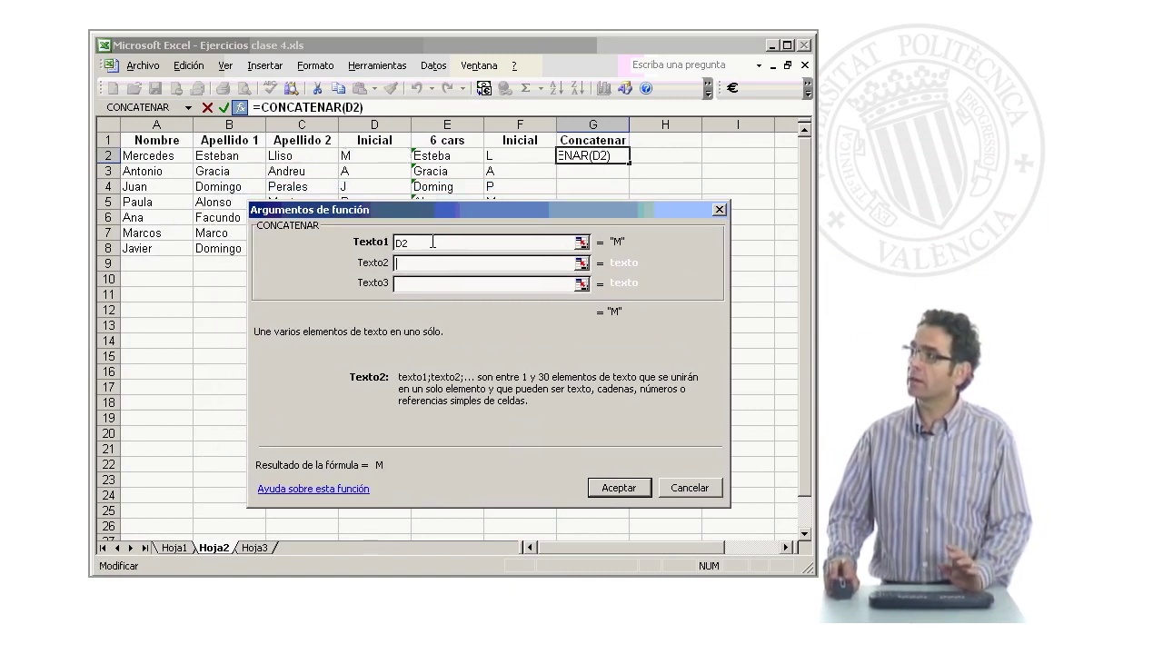
click(434, 173)
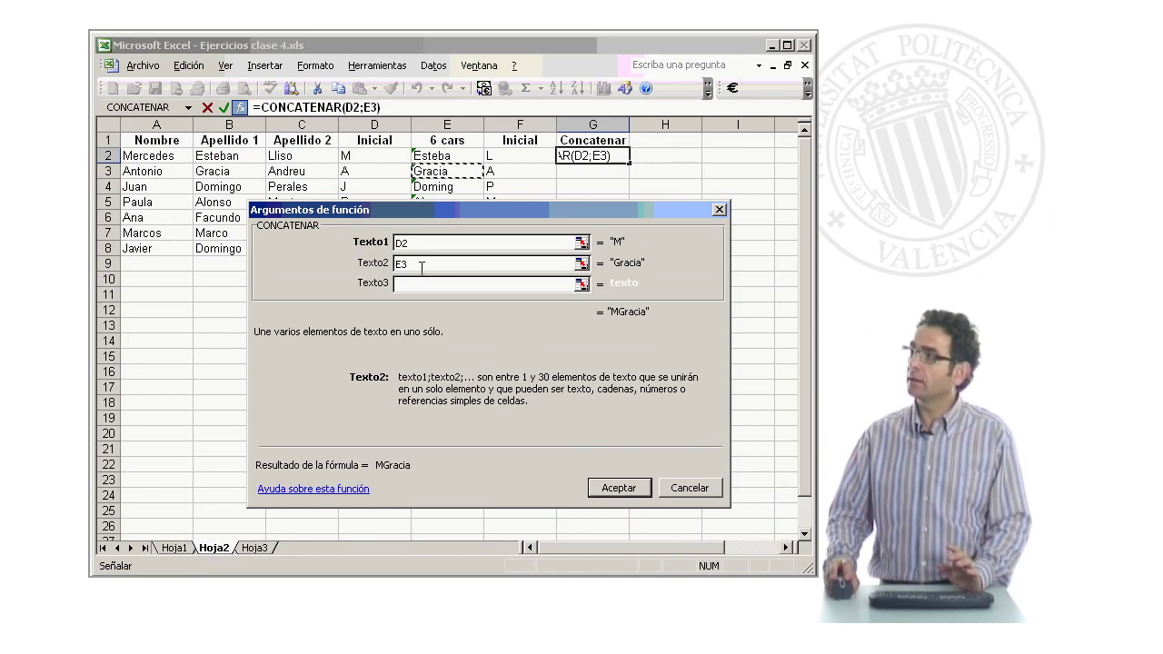
key(Up)
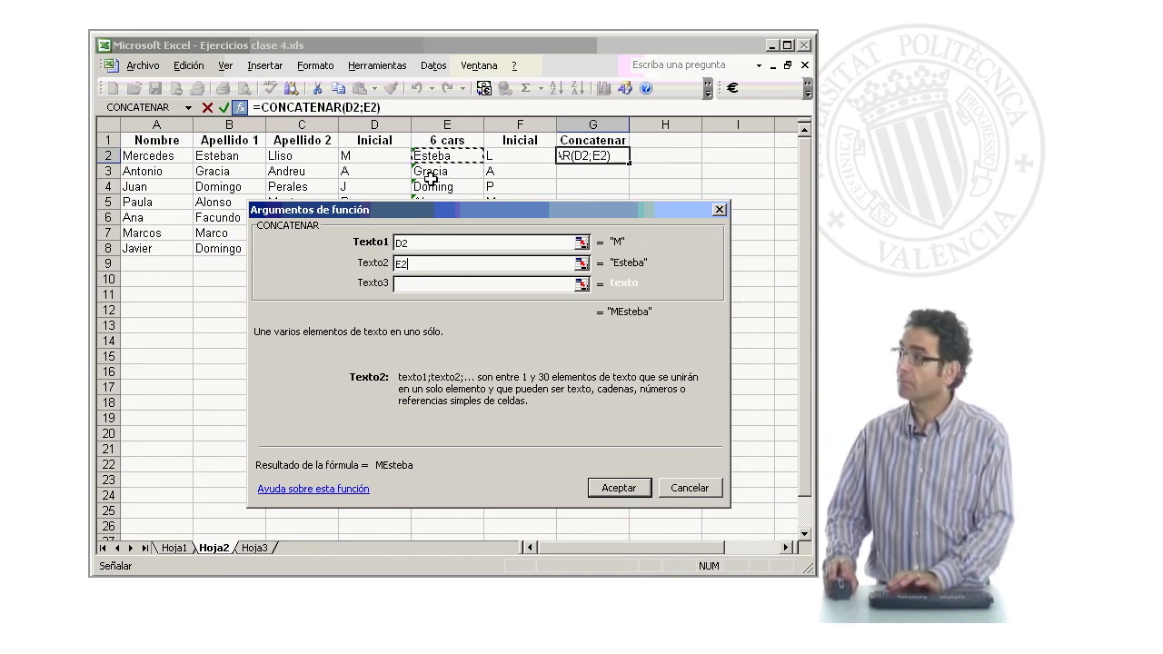
click(445, 284)
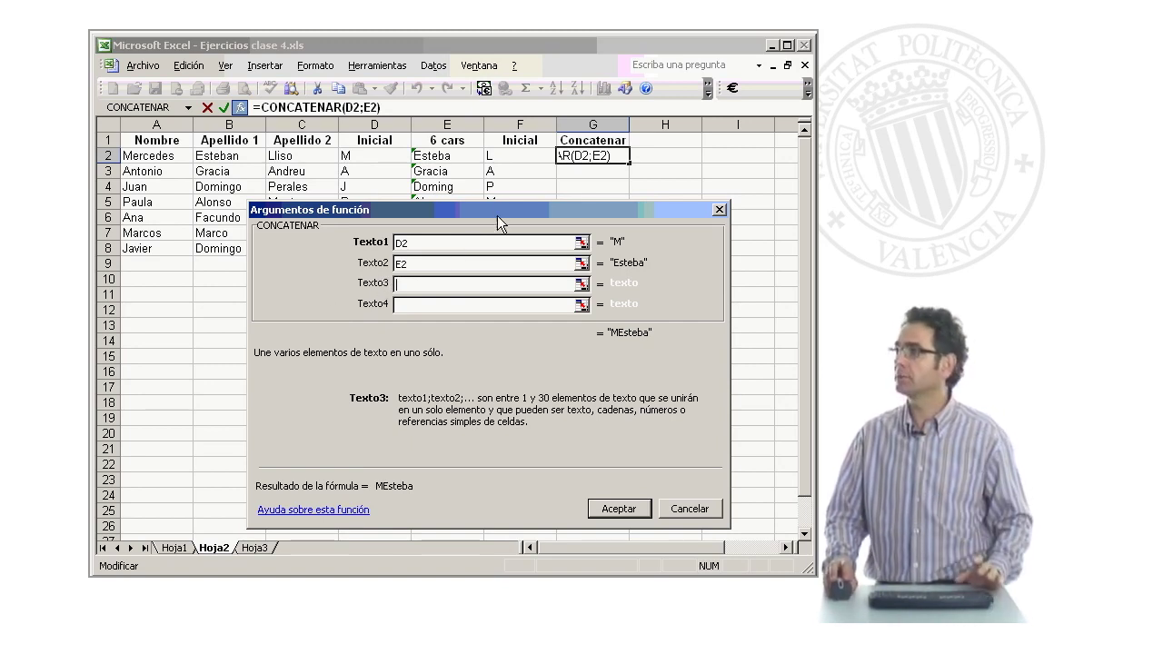
click(508, 156)
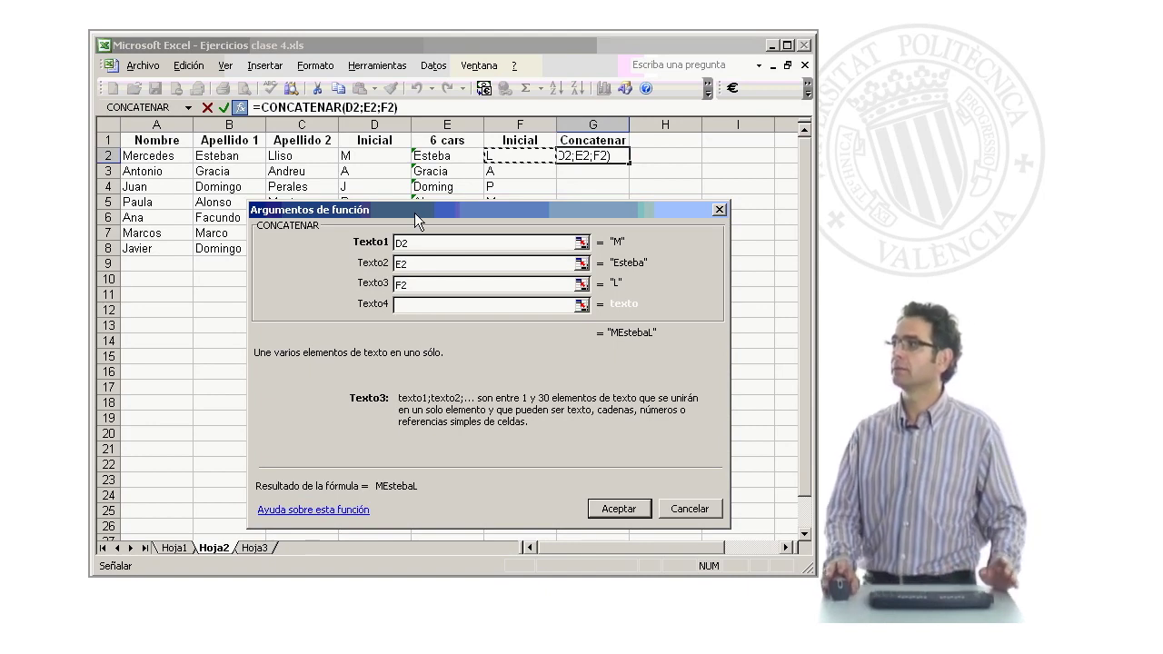
click(615, 510)
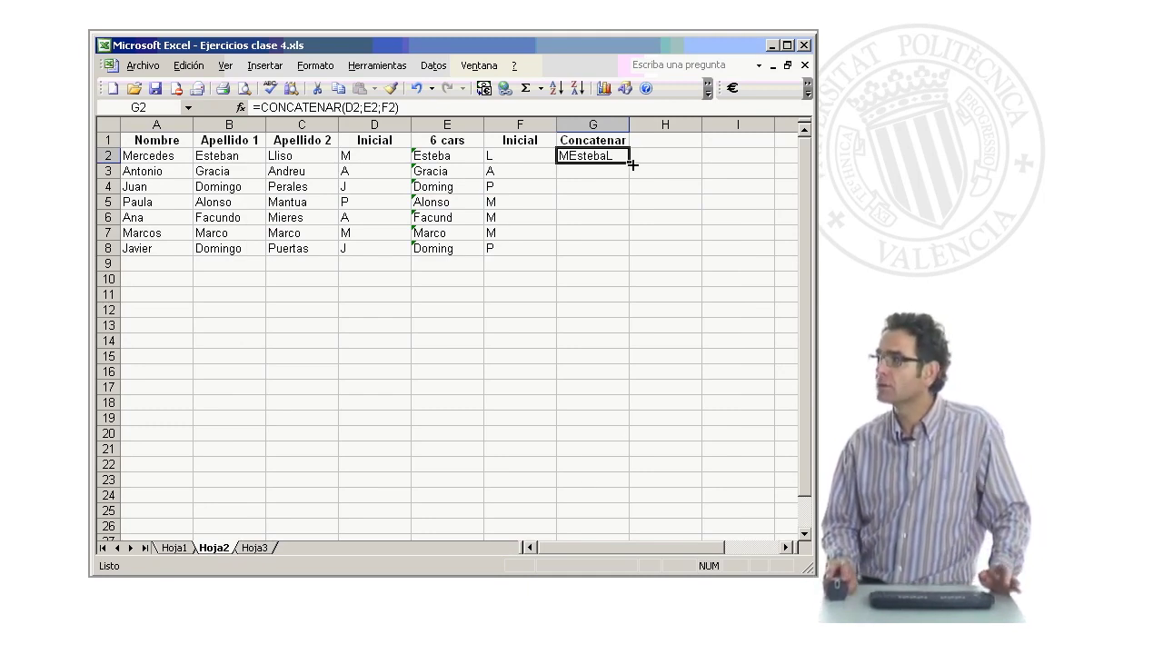
- Fill the G2 concatenation down to G8 and add the header Login in H1
drag(631, 164, 611, 257)
click(604, 327)
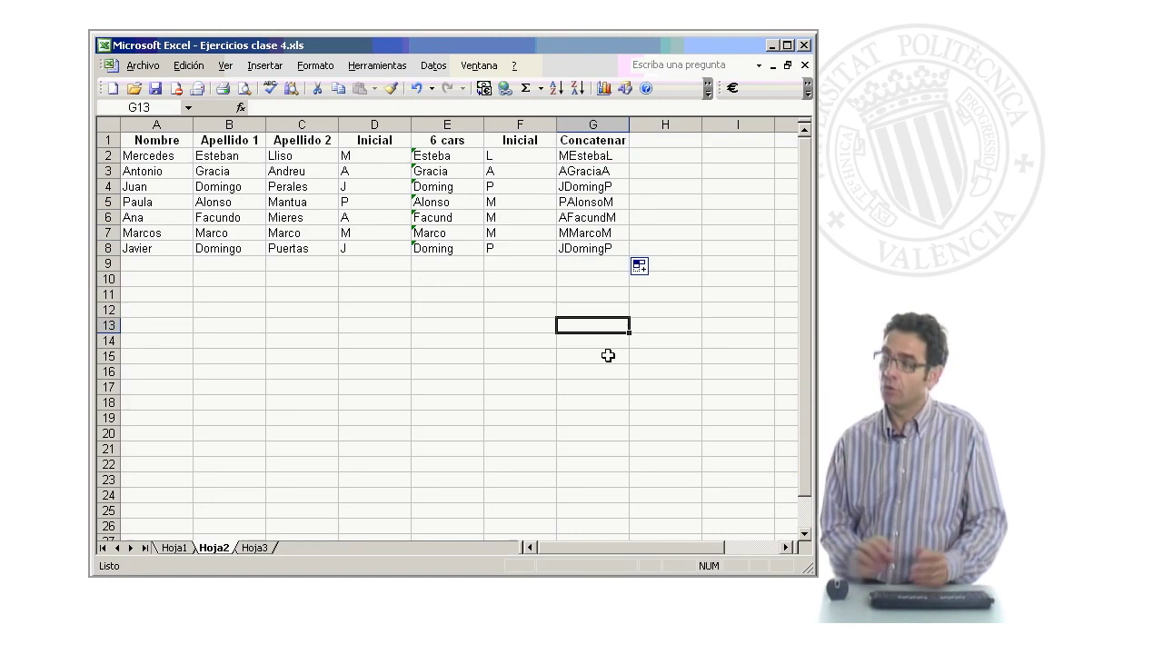
click(677, 143)
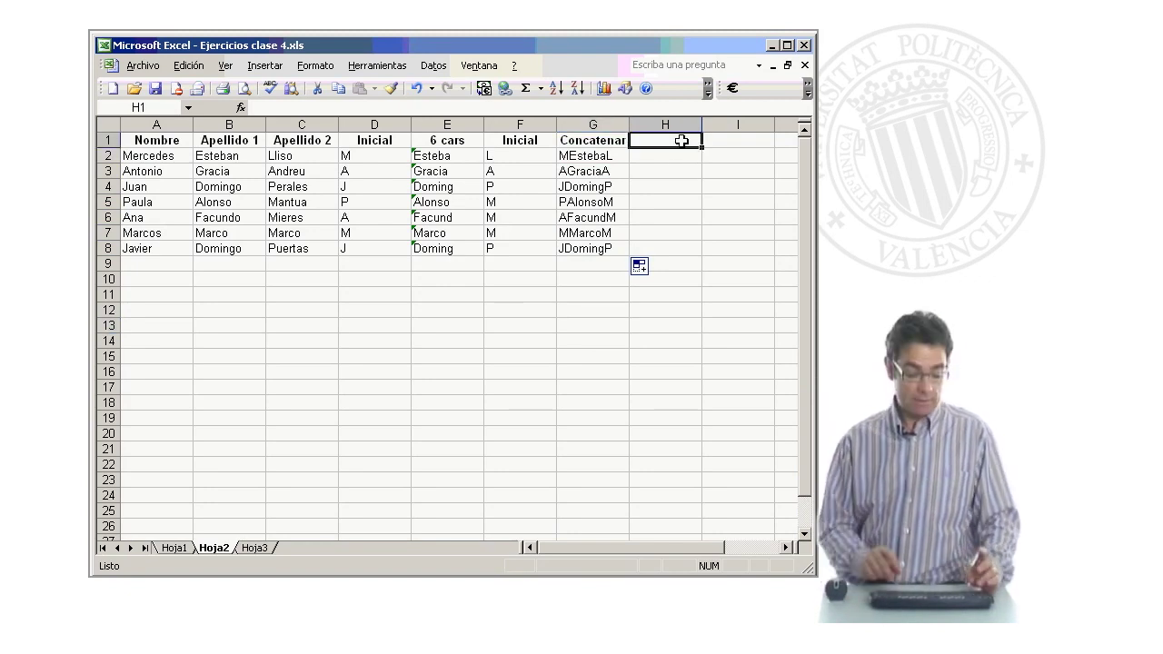
text(Login)
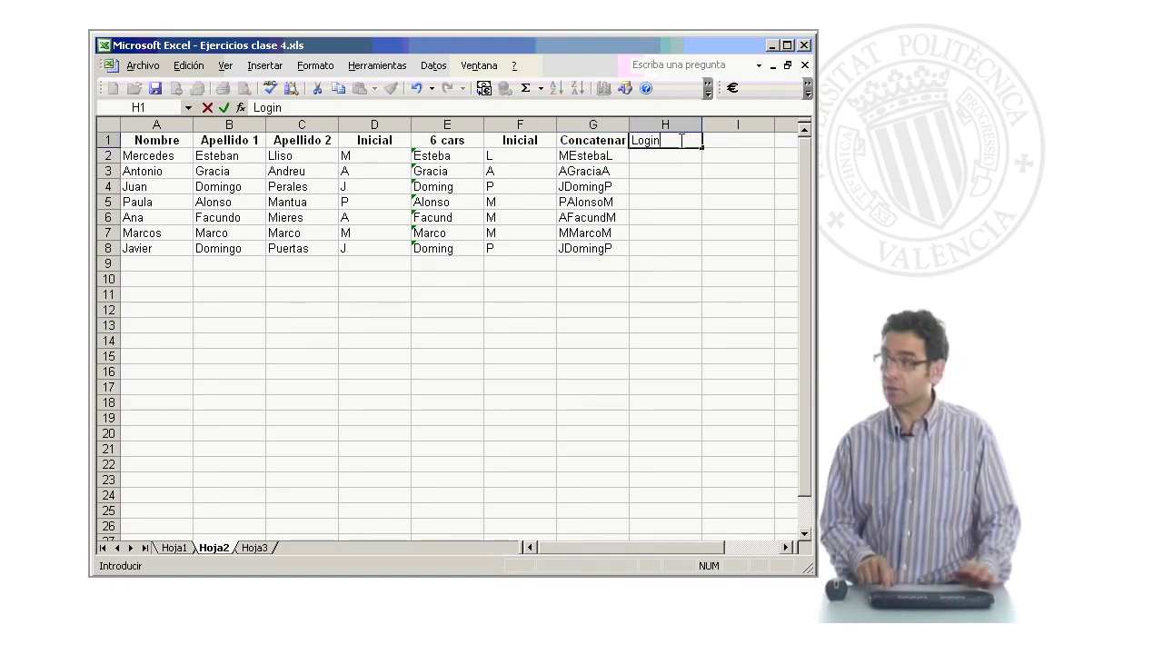
key(Return)
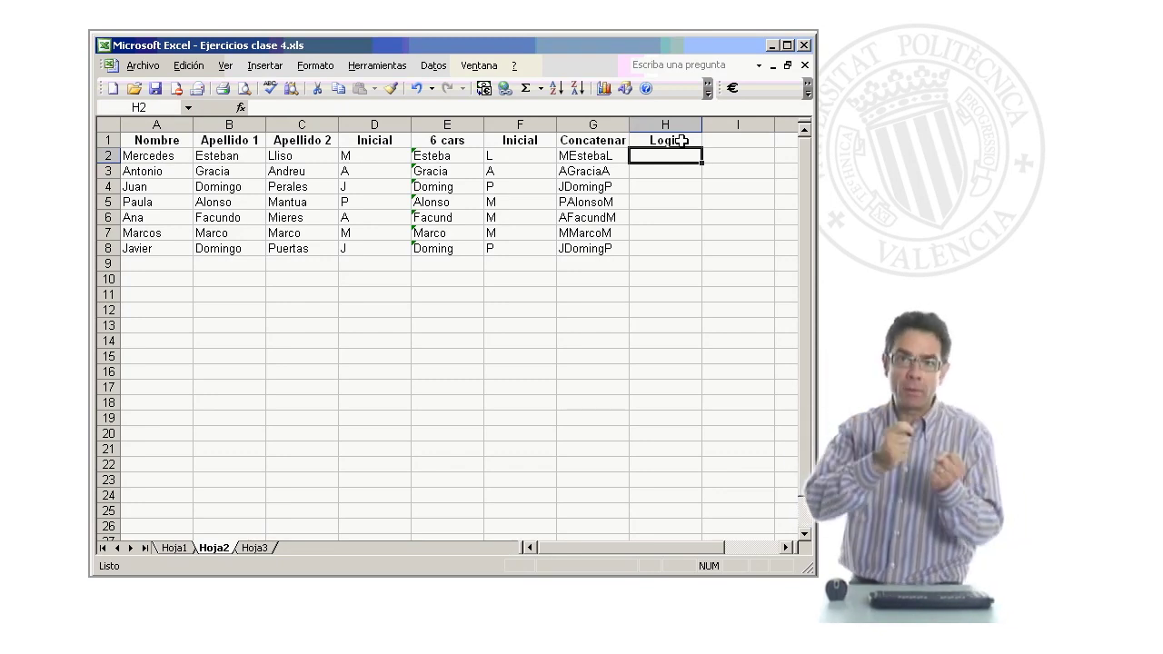
click(640, 325)
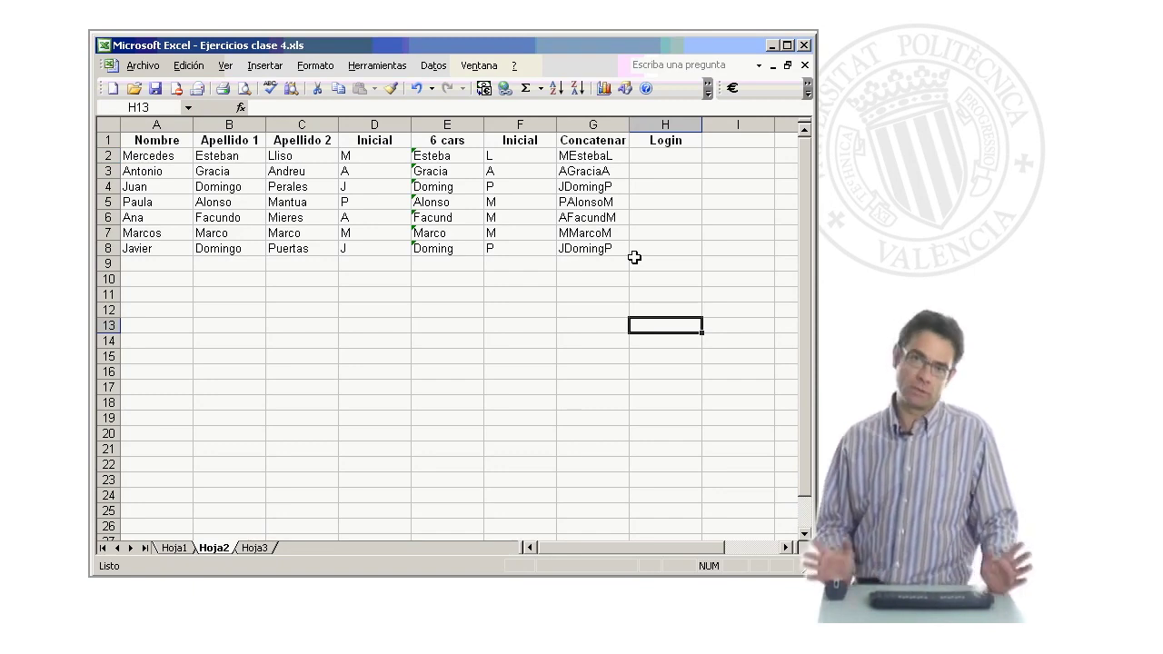
click(666, 156)
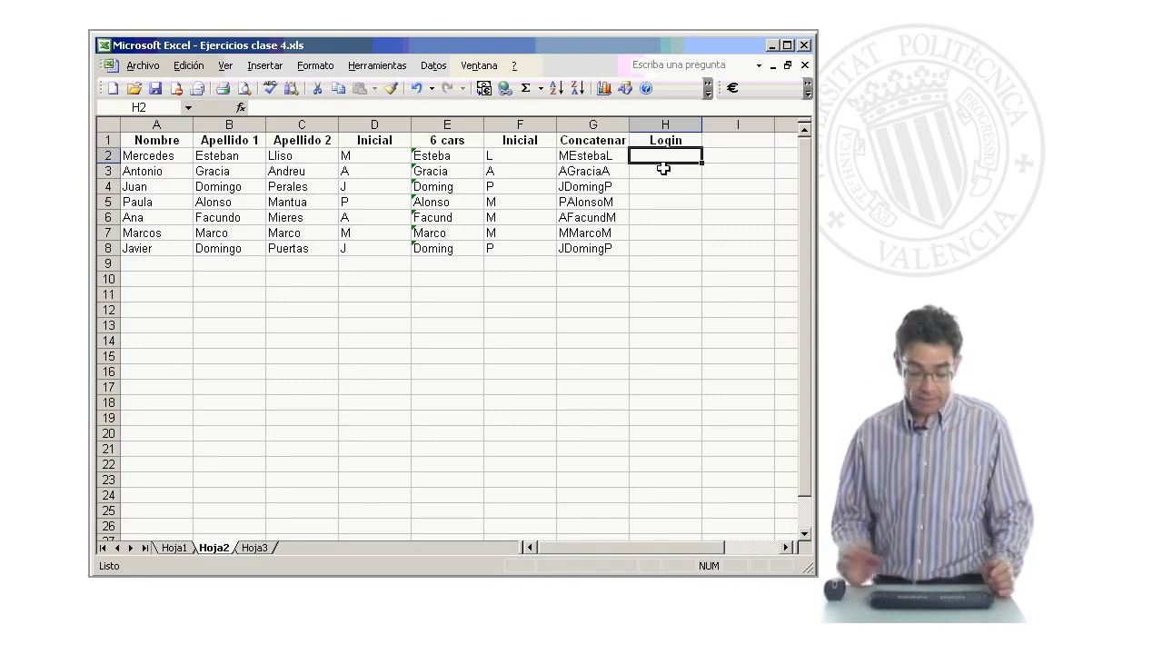
click(240, 108)
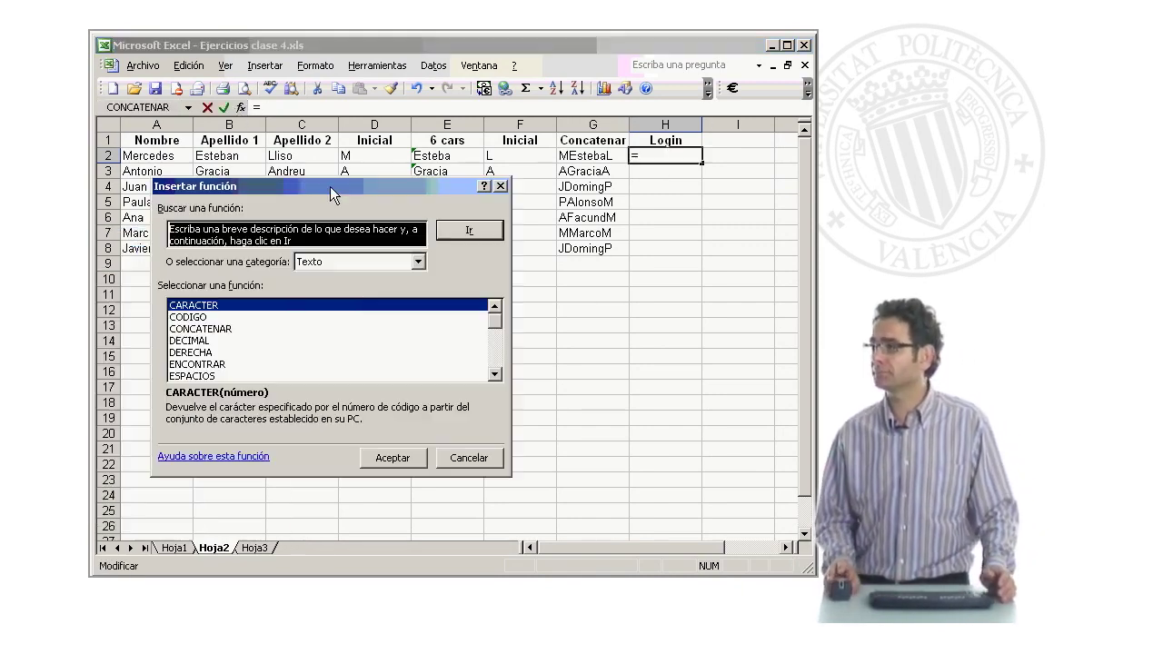
drag(589, 313, 591, 338)
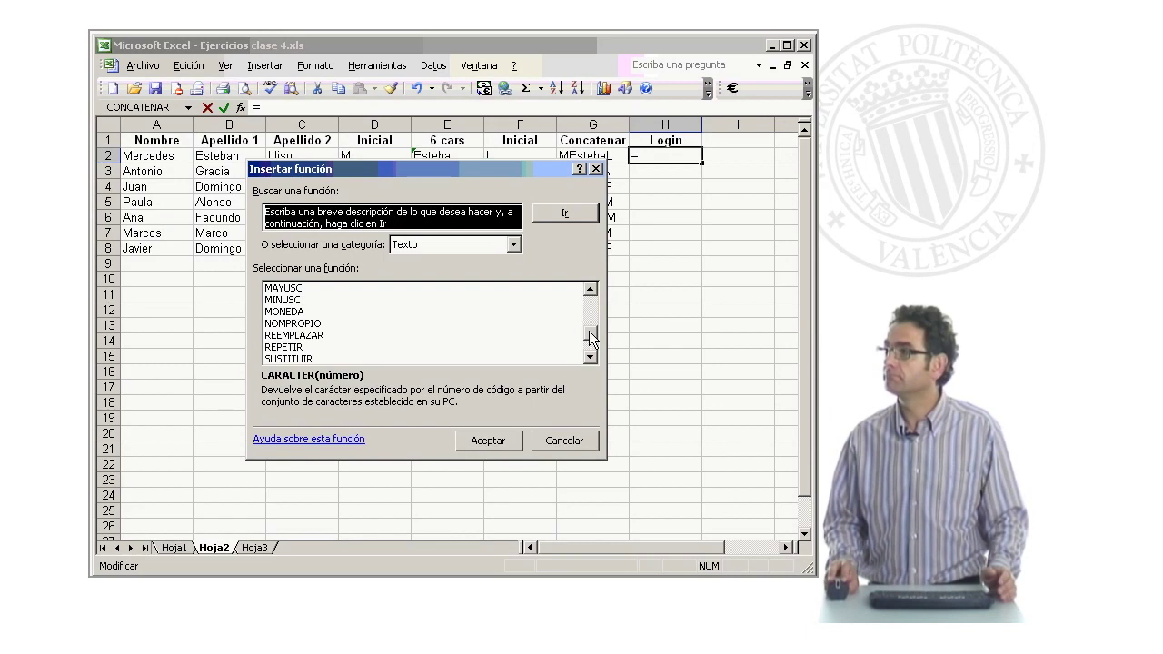
click(293, 300)
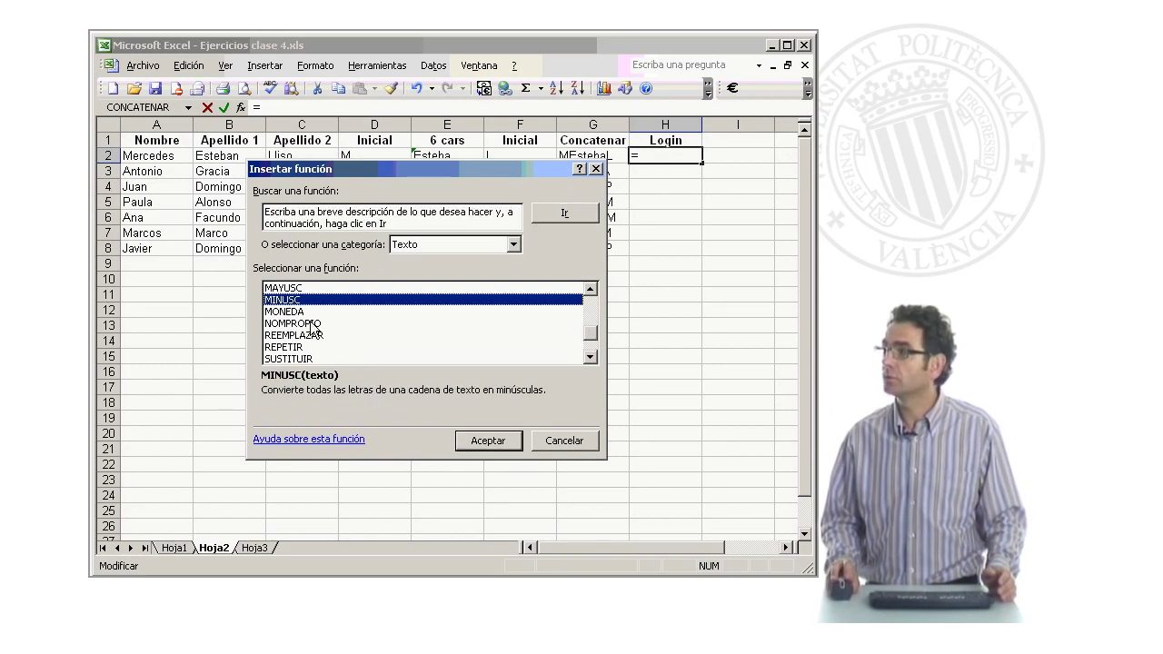
click(473, 441)
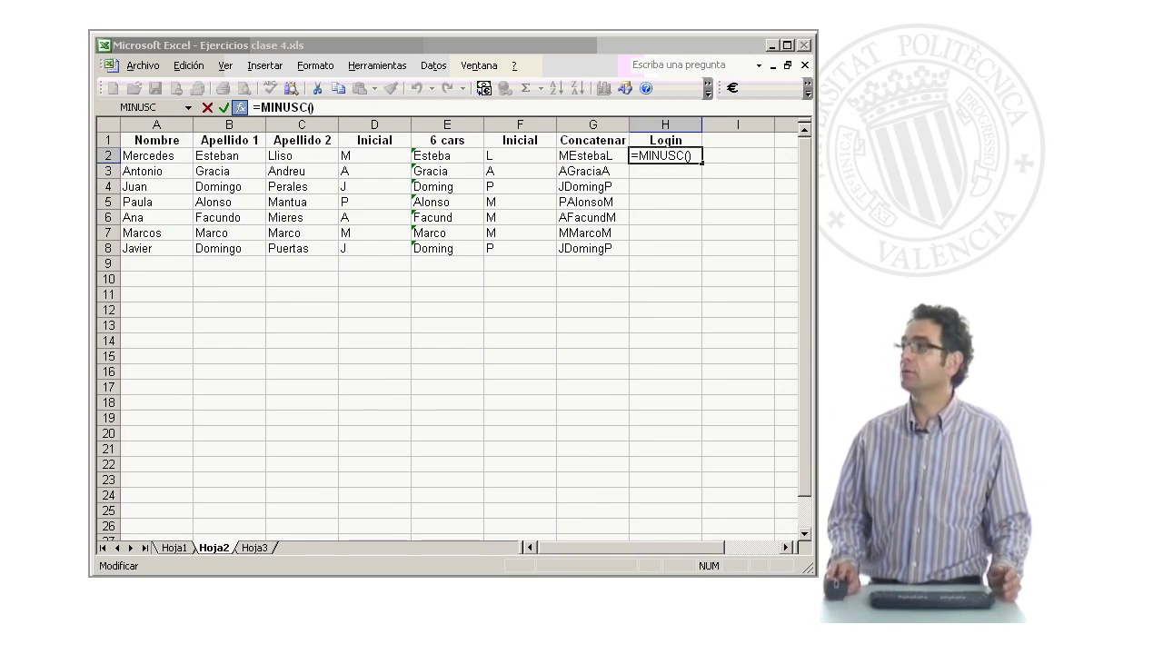
drag(793, 105, 583, 196)
click(578, 156)
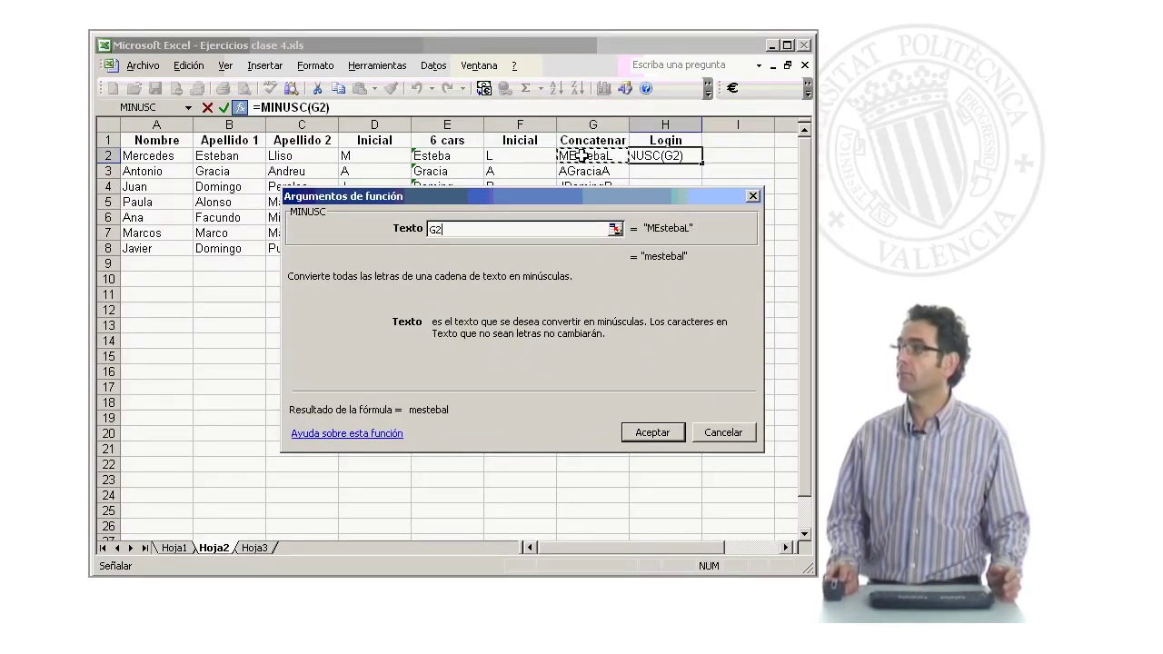
key(Return)
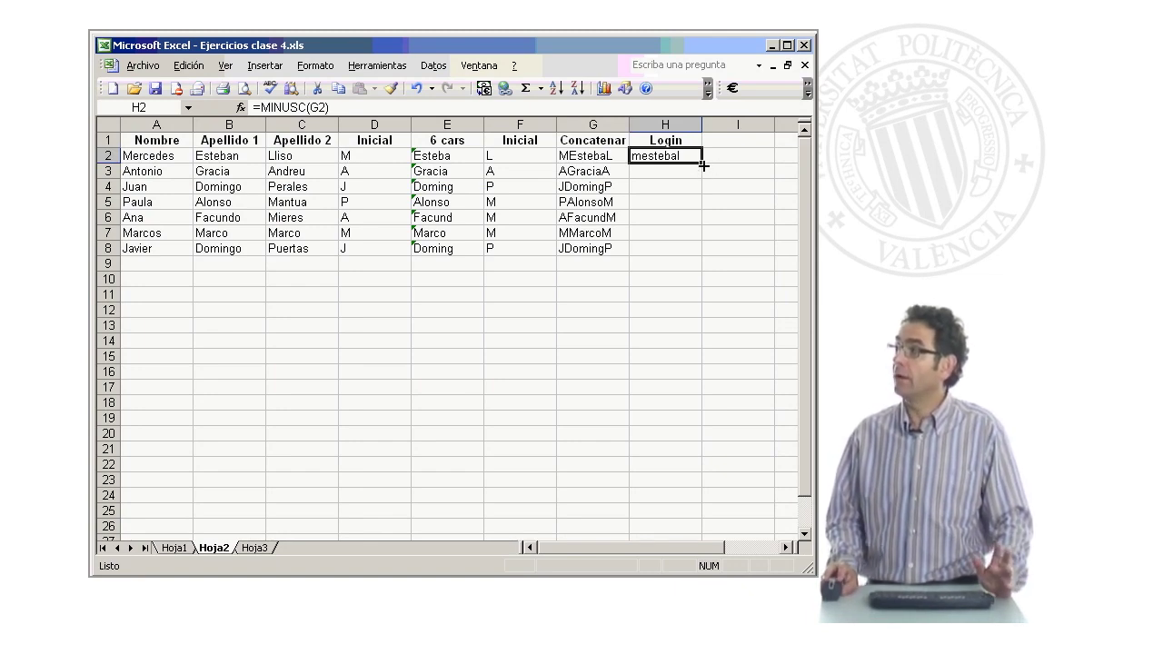
drag(704, 166, 706, 256)
click(665, 357)
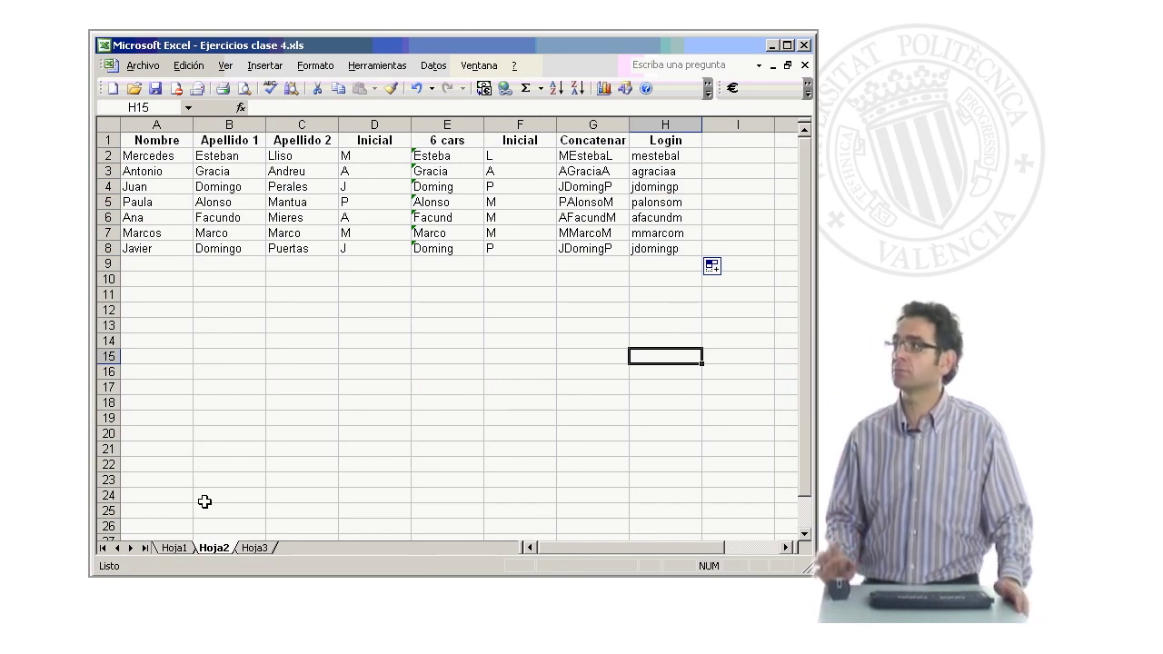
- Enter the header Correo in cell I1
click(768, 143)
text(Correo)
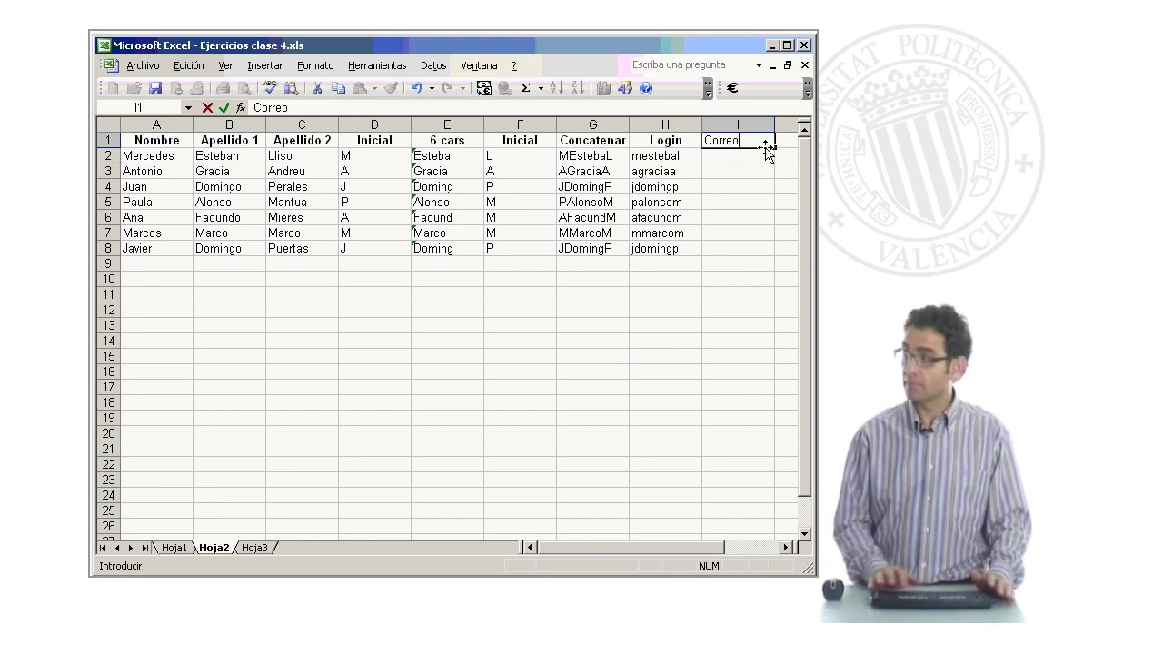
key(Return)
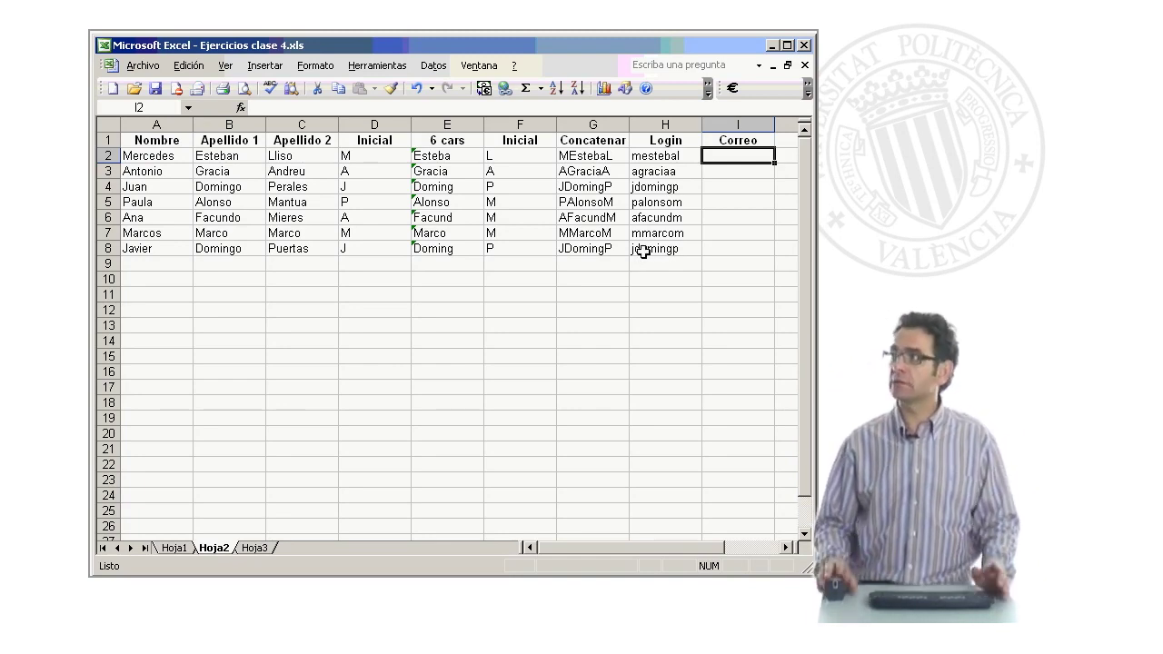
text(=)
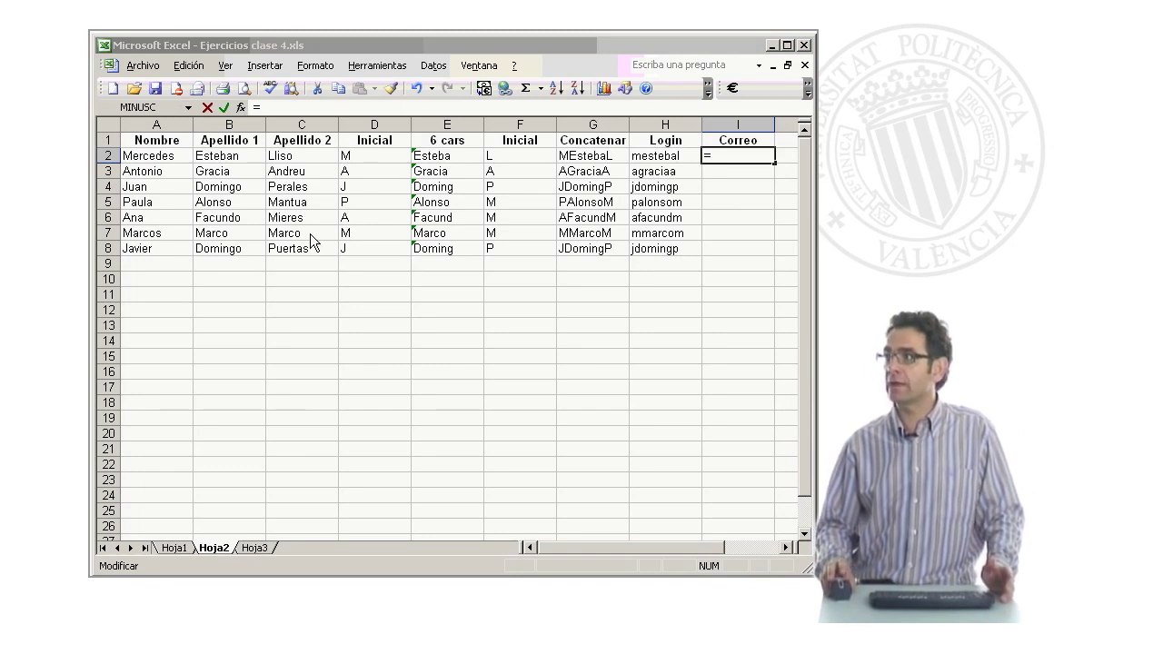
click(240, 107)
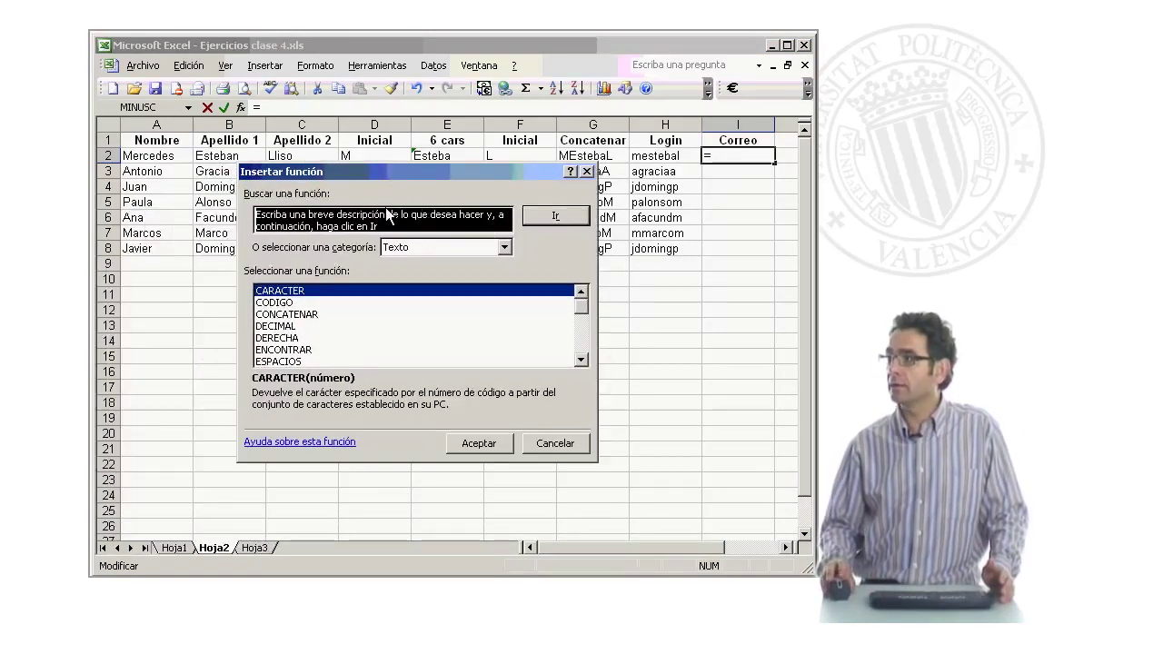
click(317, 315)
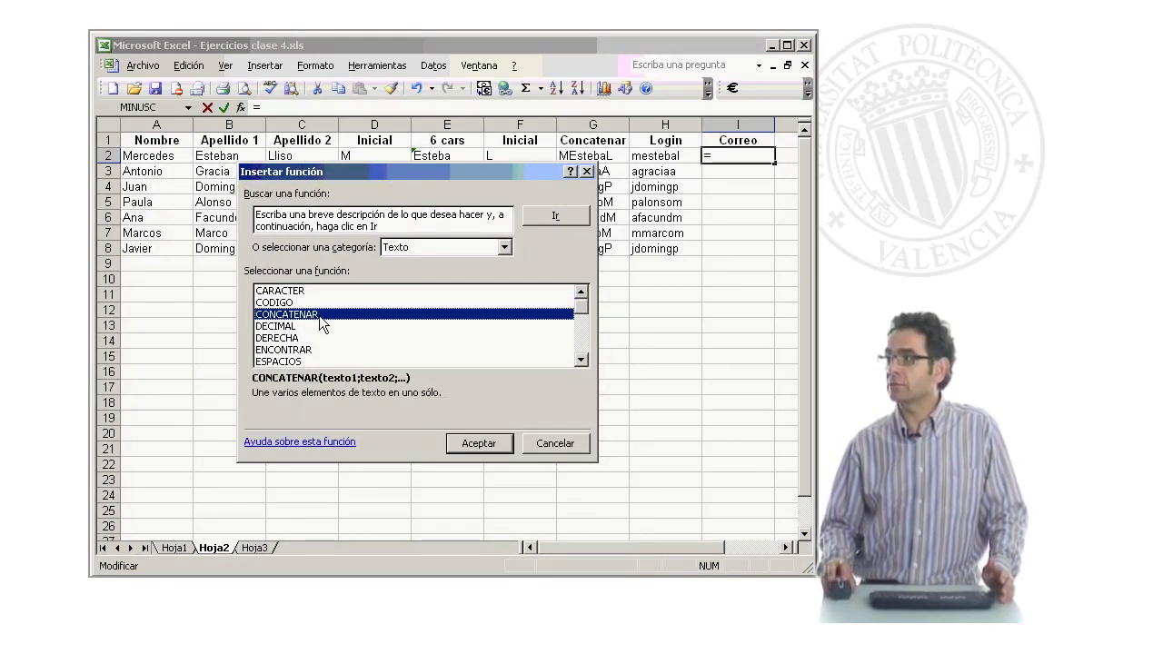
click(482, 443)
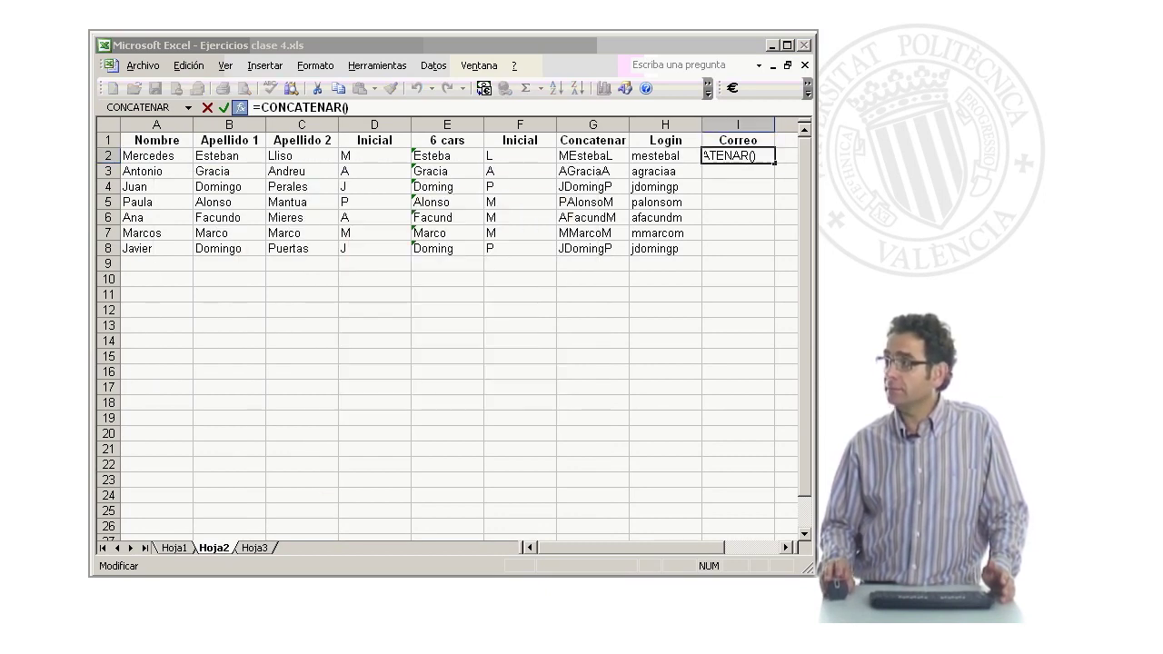
click(648, 156)
click(565, 240)
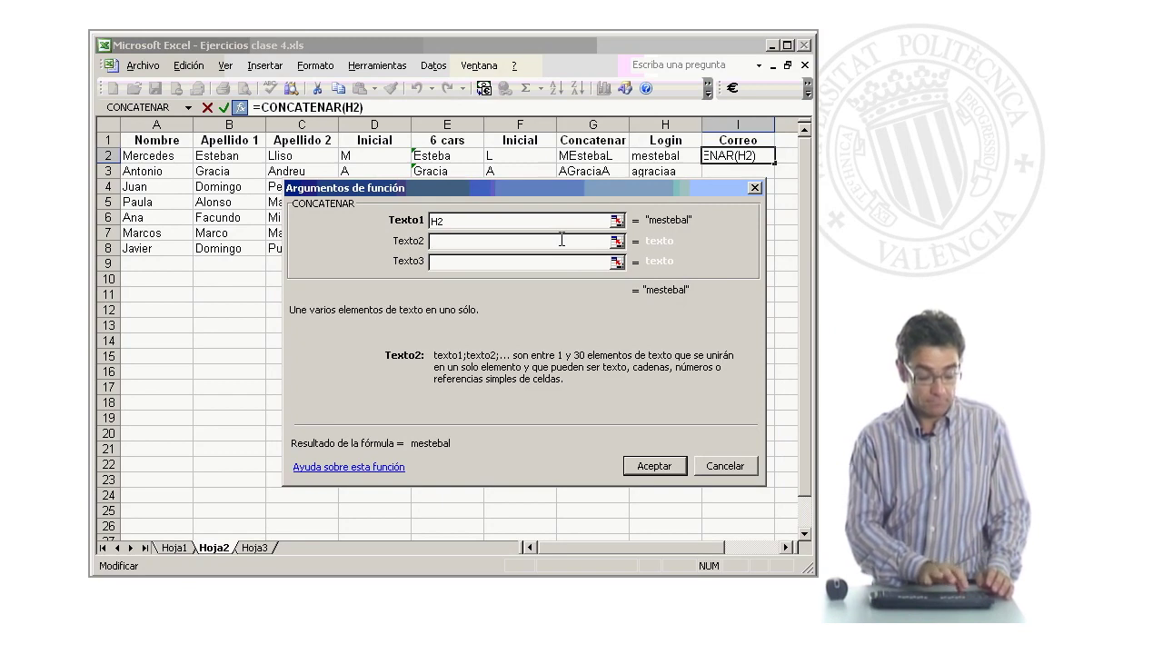
text(@)
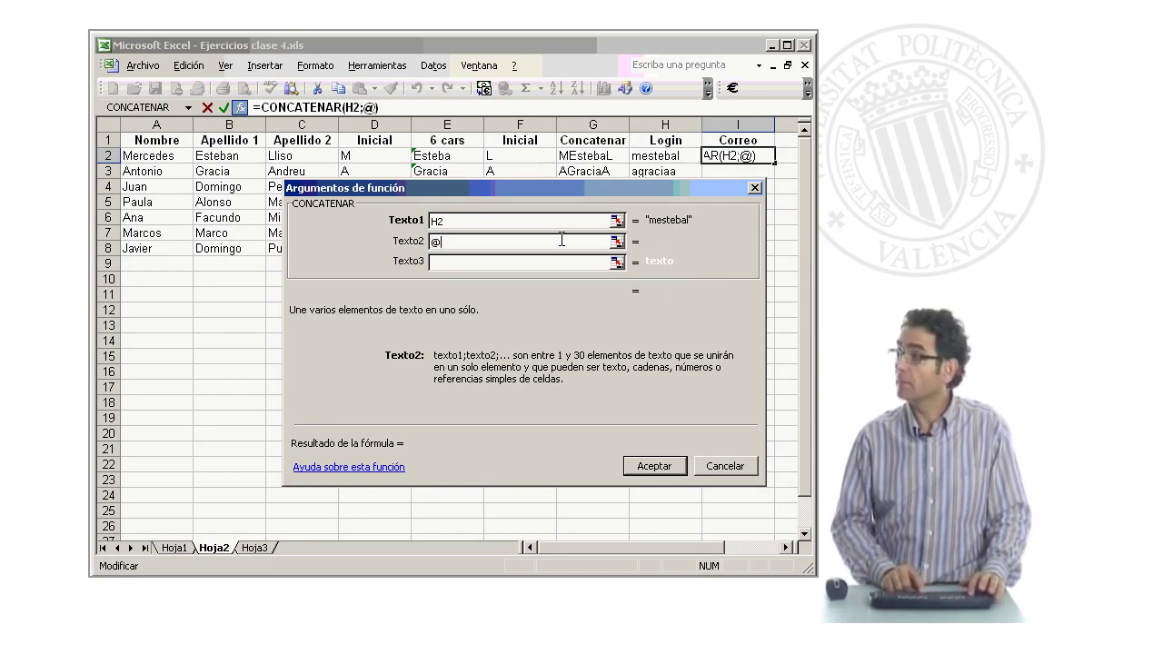
text(upv.es)
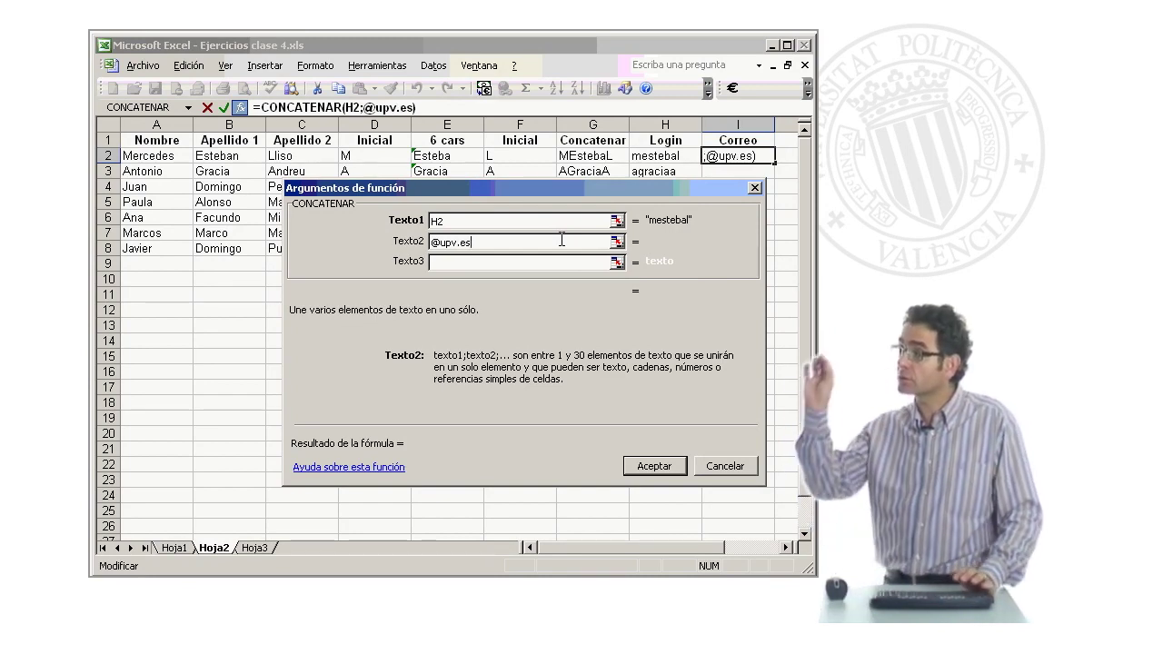
click(564, 260)
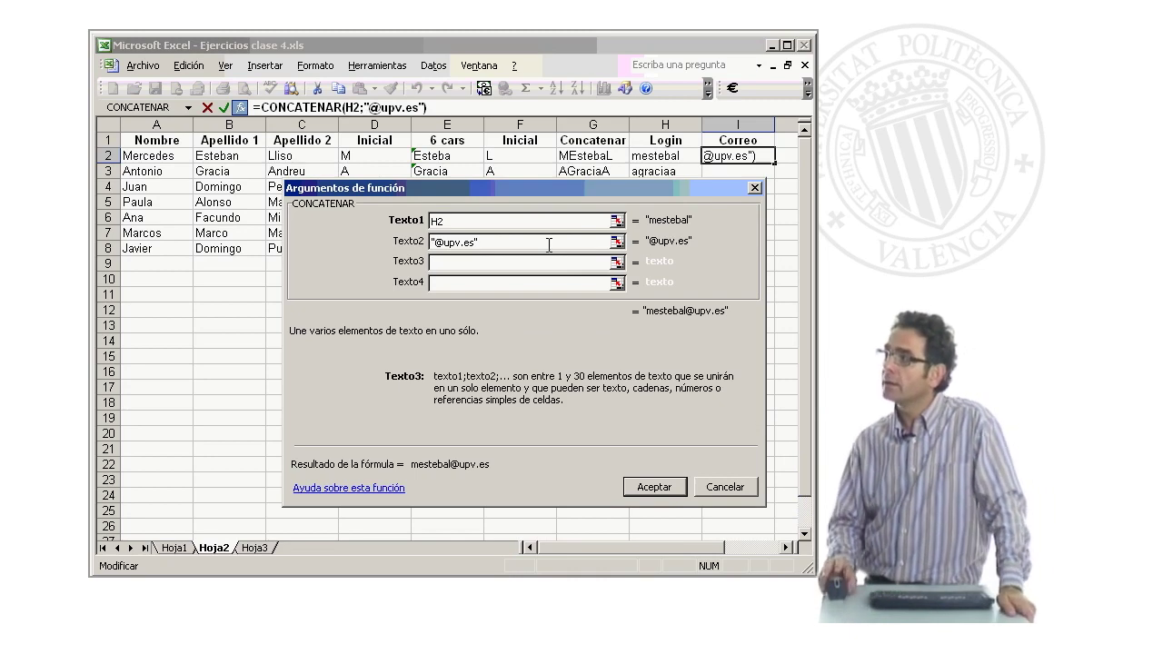
click(651, 488)
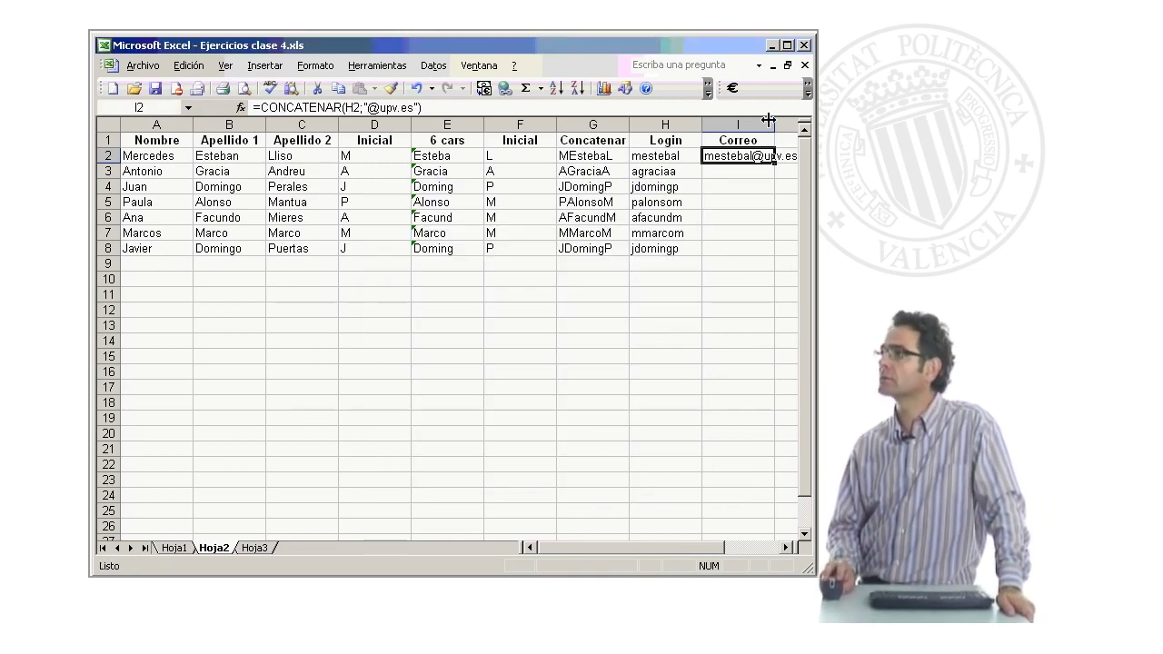
- Widen column I and fill the email formula from I2 down to I8
drag(775, 128, 798, 127)
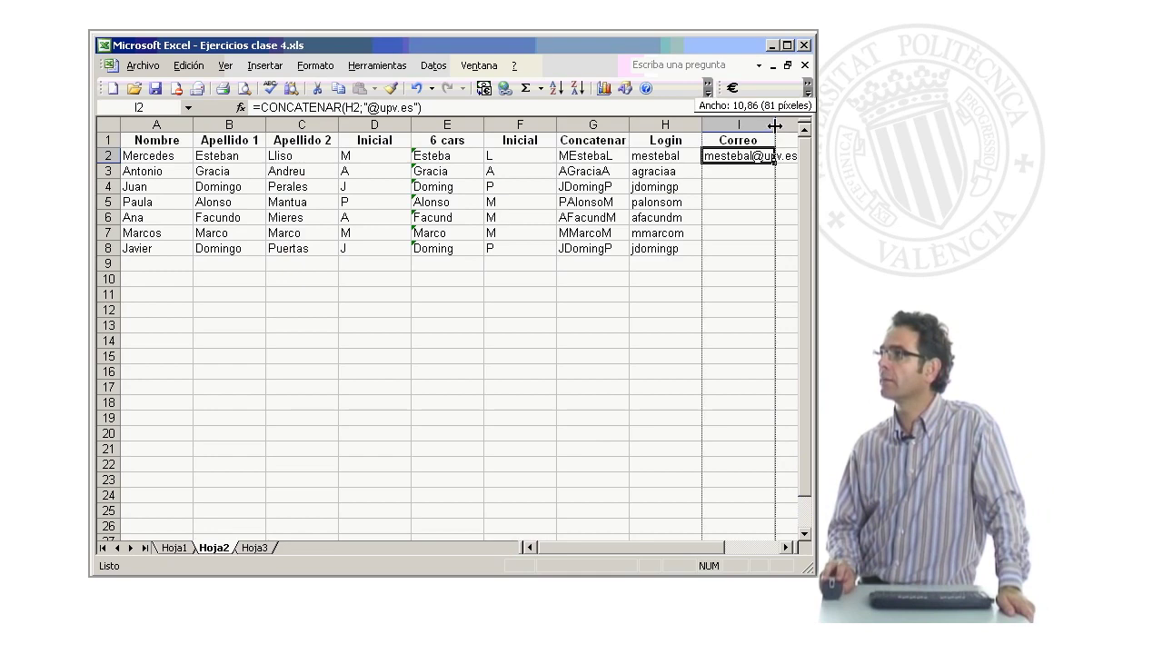
click(787, 548)
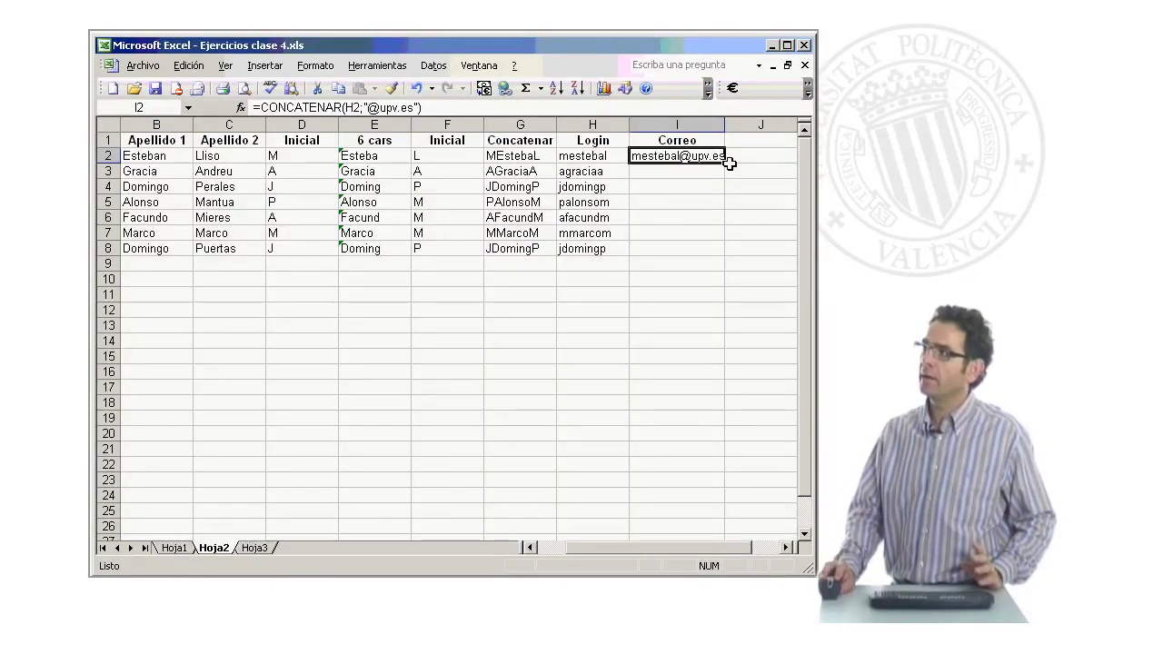
drag(726, 162, 730, 254)
click(688, 313)
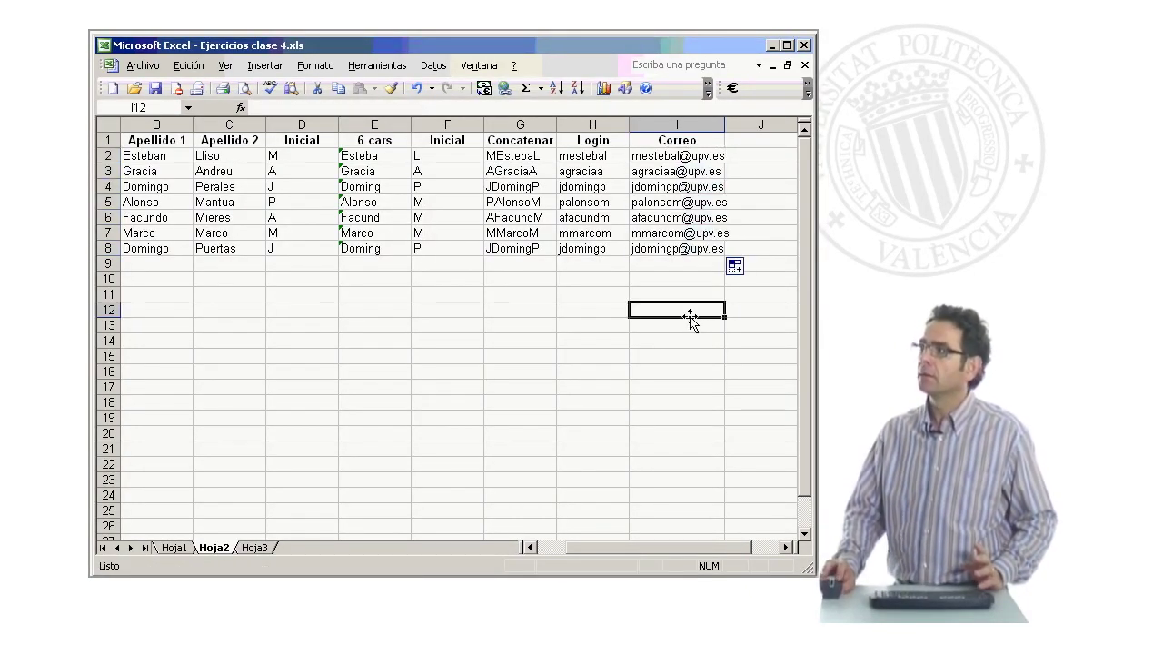